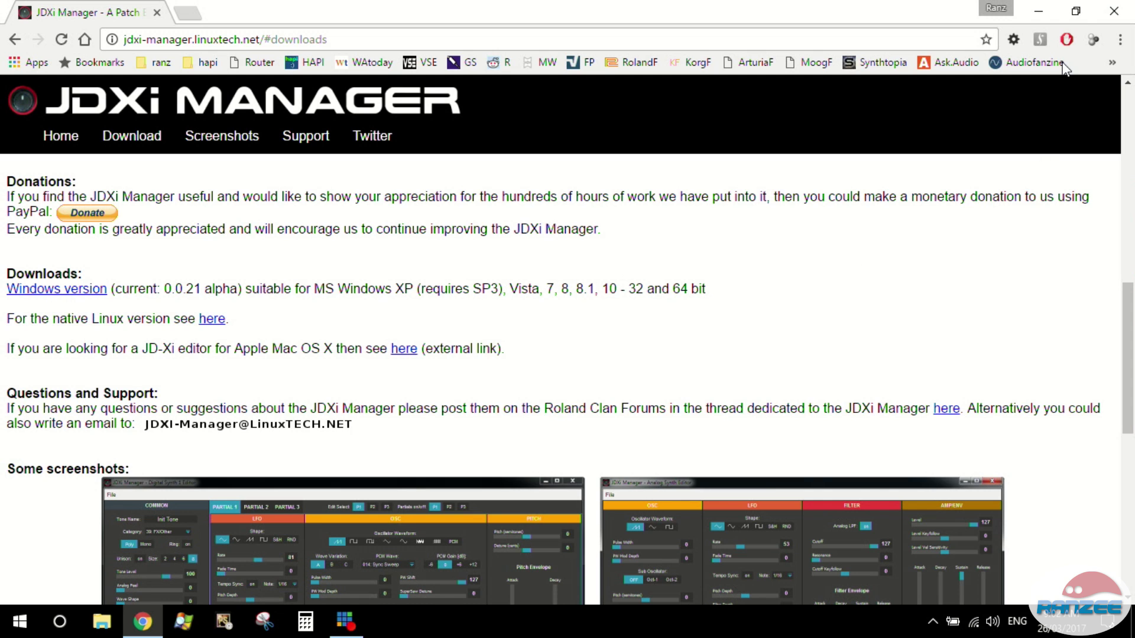
# - Minimise the Chrome window on the JDXi Manager downloads page to uncover the desktop
pyautogui.click(1038, 11)
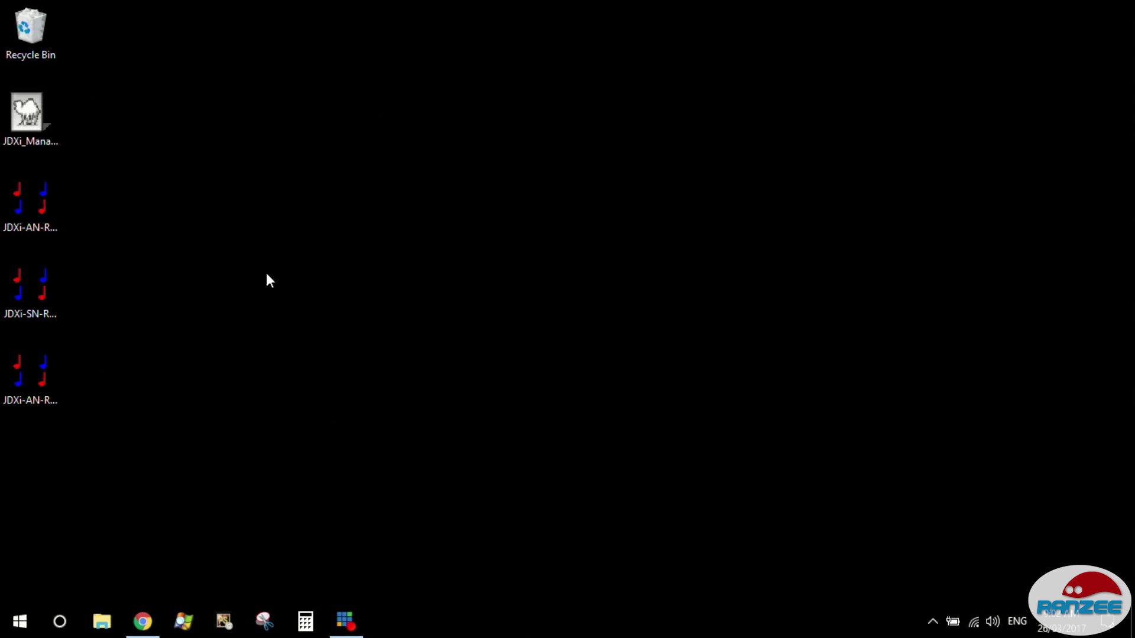
# - Launch JDXi Manager, set the output MIDI device to MX-1 USB1, and send a test
pyautogui.click(38, 120)
pyautogui.doubleClick(38, 120)
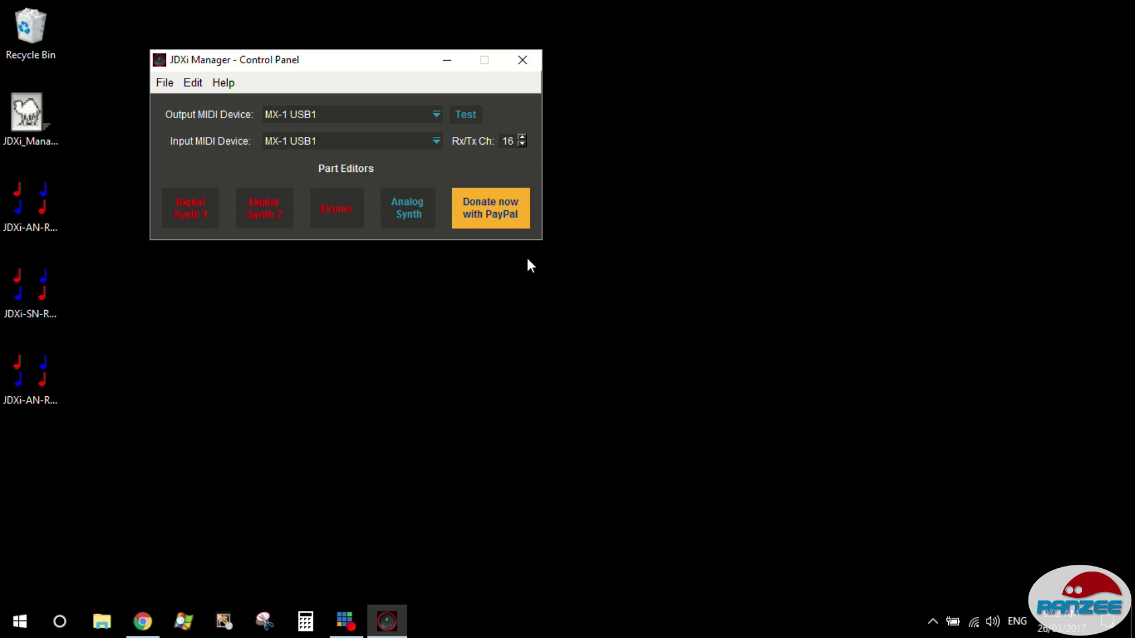
pyautogui.click(385, 112)
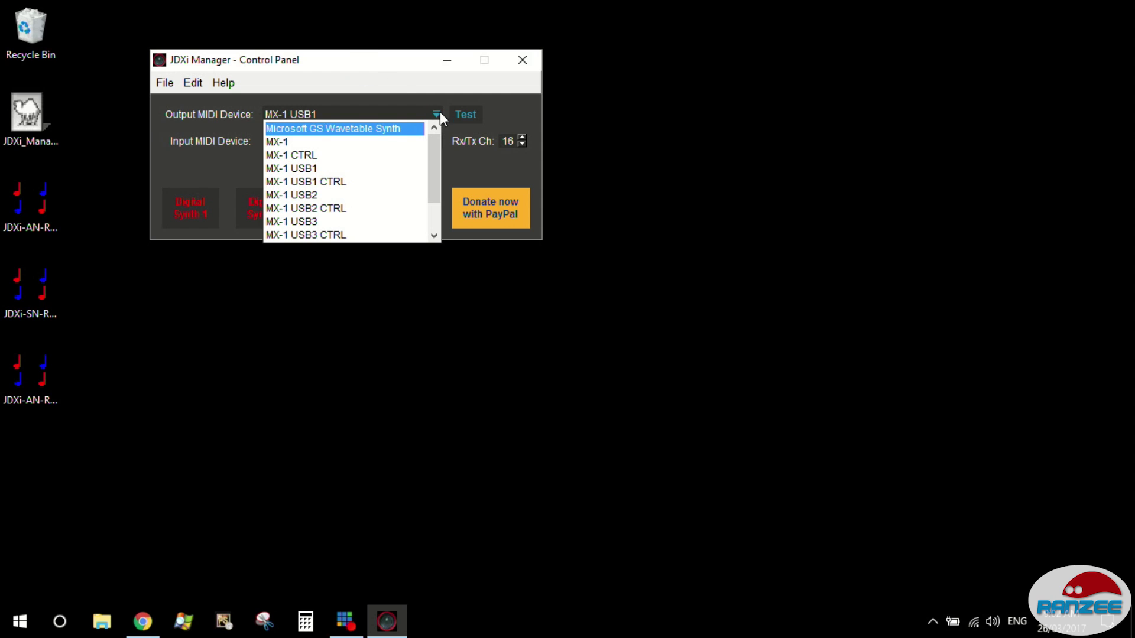
pyautogui.click(320, 171)
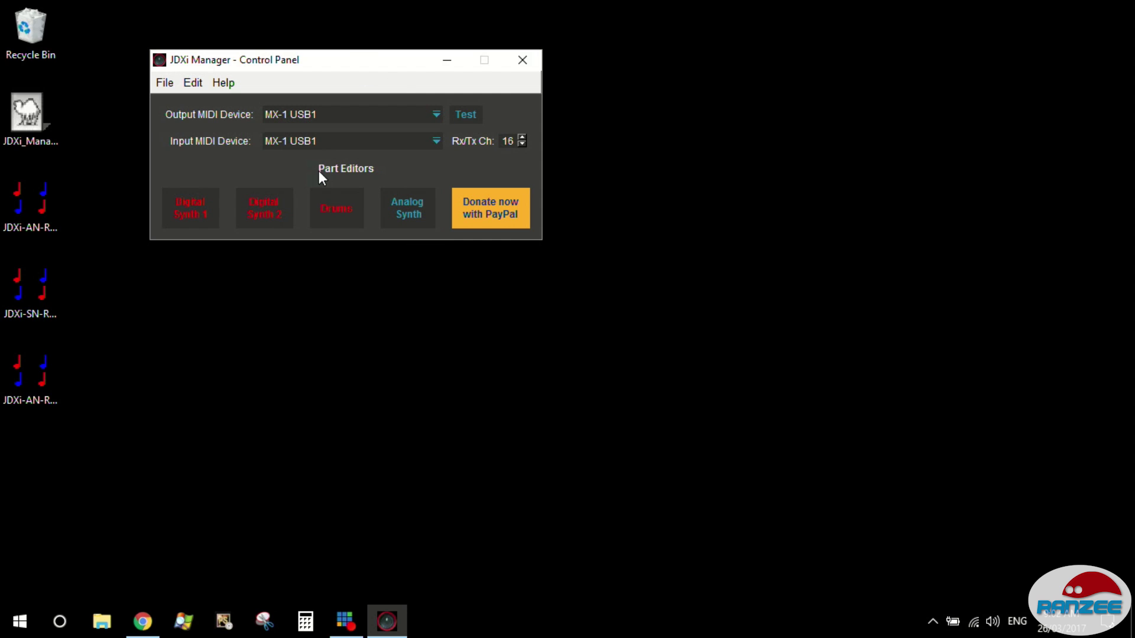
pyautogui.click(466, 116)
# - Save the MIDI device settings and restart JDXi Manager
pyautogui.click(184, 84)
pyautogui.click(207, 120)
pyautogui.click(517, 56)
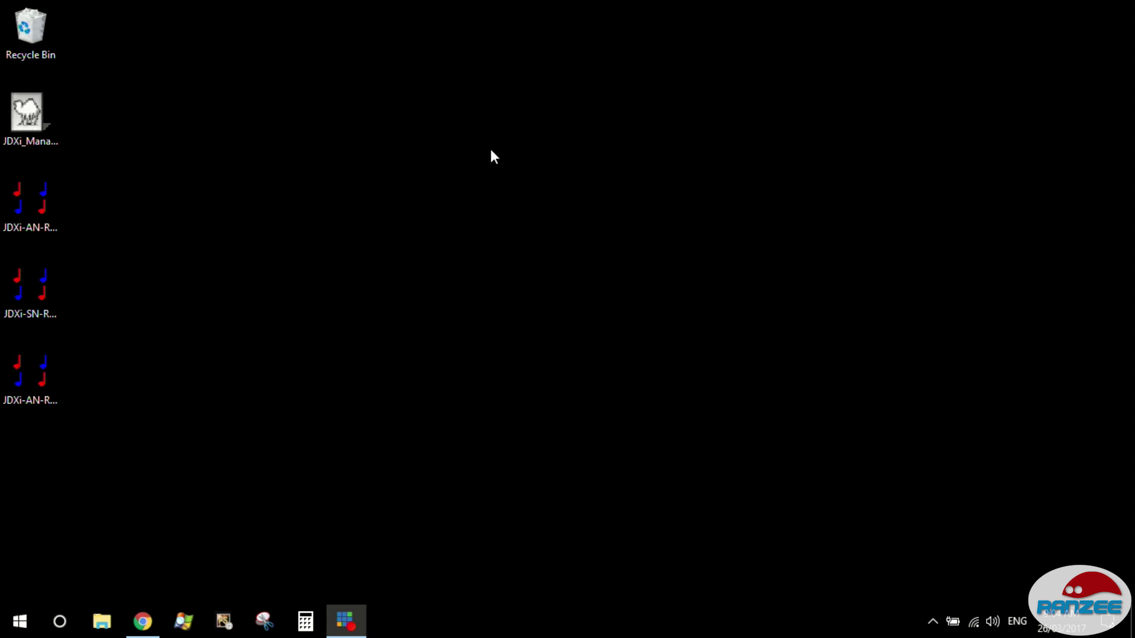
pyautogui.doubleClick(38, 115)
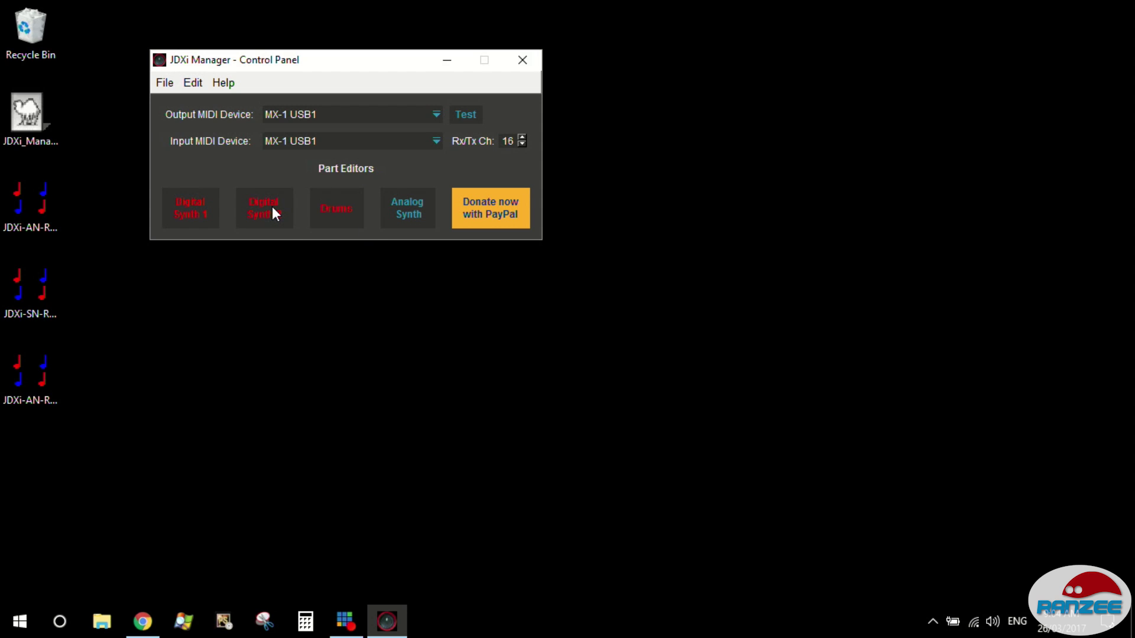
# - Open the Analog Synth Editor, dock it at the screen top, and set sub oscillator to Oct-1
pyautogui.click(416, 204)
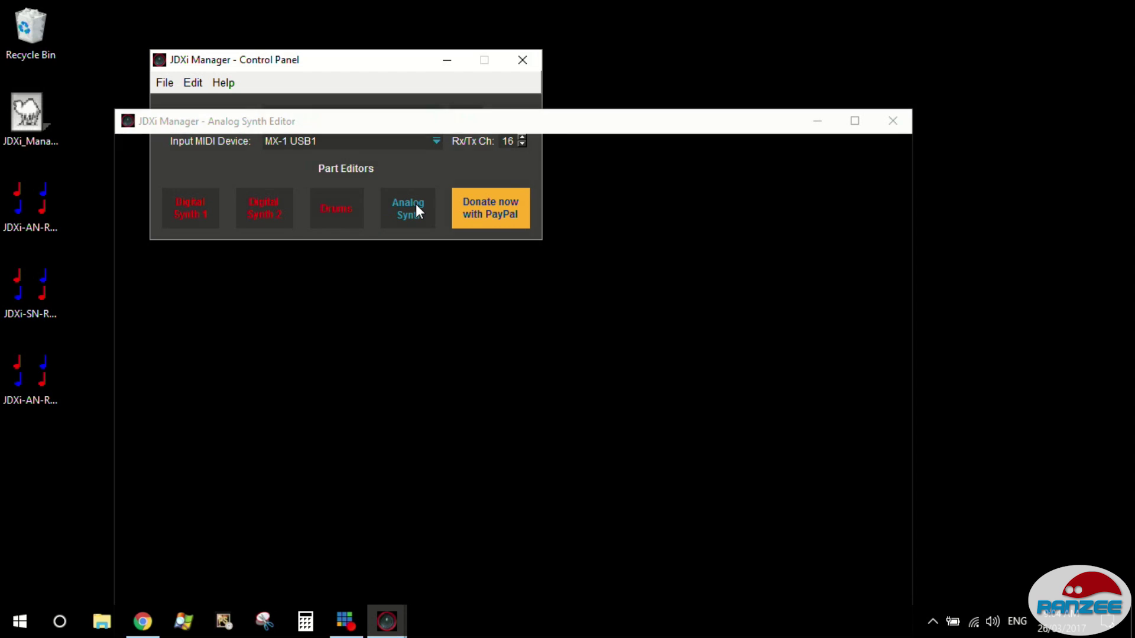
pyautogui.moveTo(422, 122); pyautogui.dragTo(412, 21)
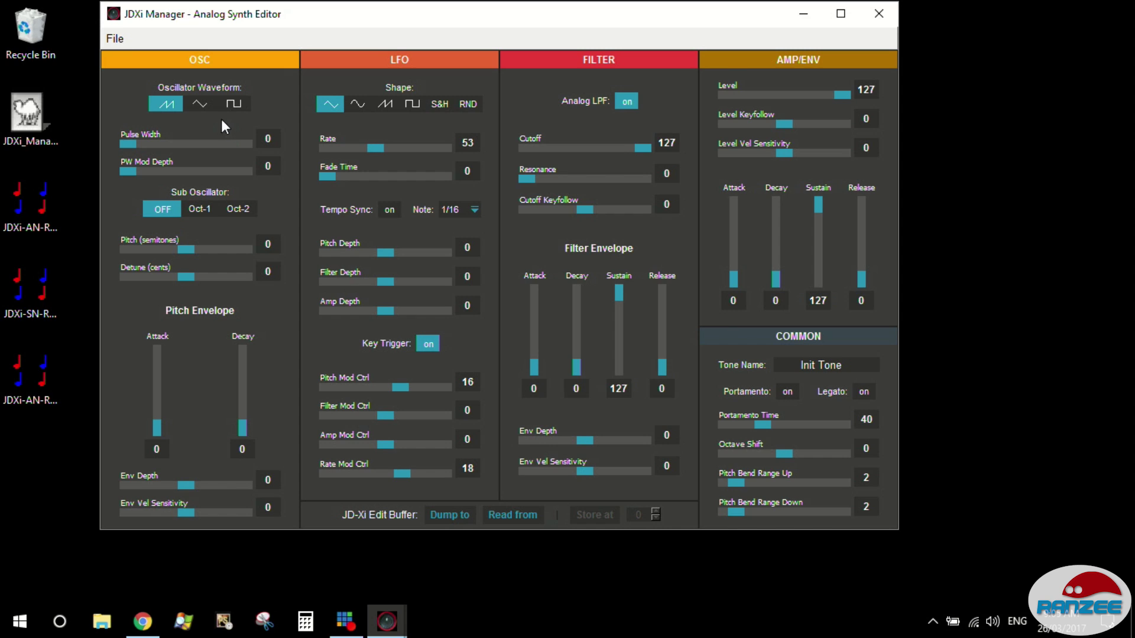
pyautogui.click(192, 210)
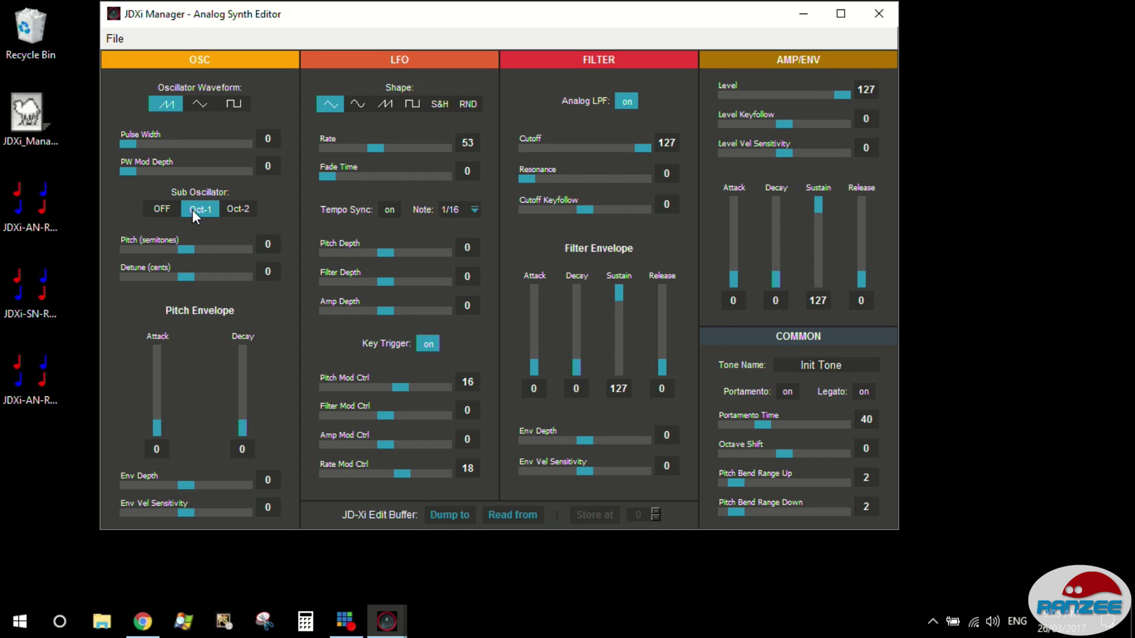
# - Toggle the sub oscillator between off and Oct-1, settle on Oct-2, and lower cutoff from 127
pyautogui.click(162, 209)
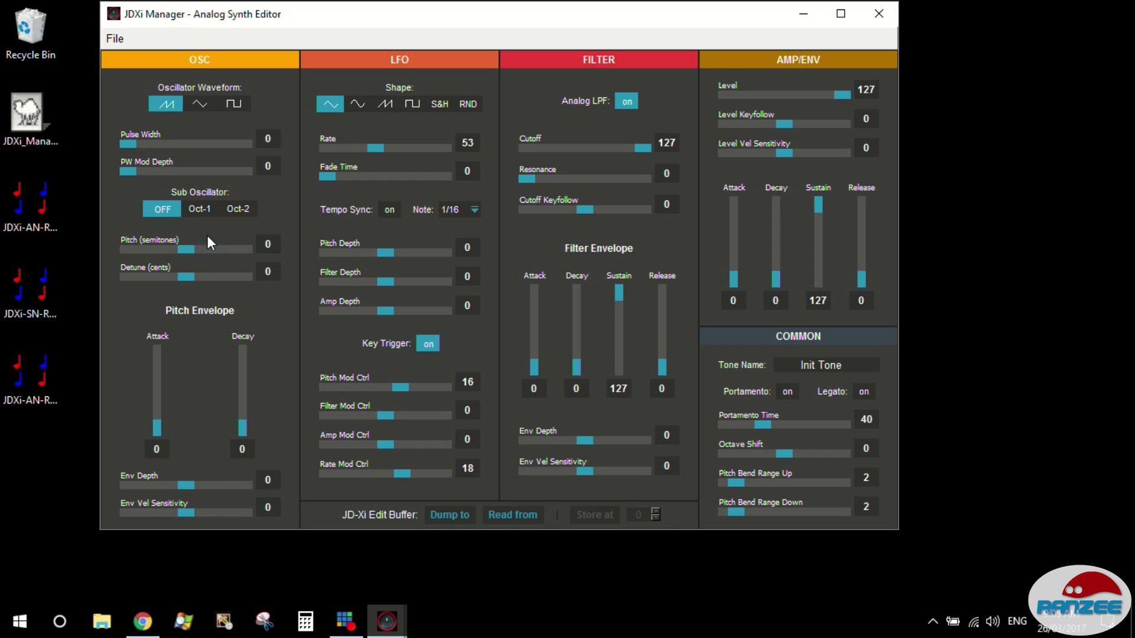
pyautogui.click(208, 210)
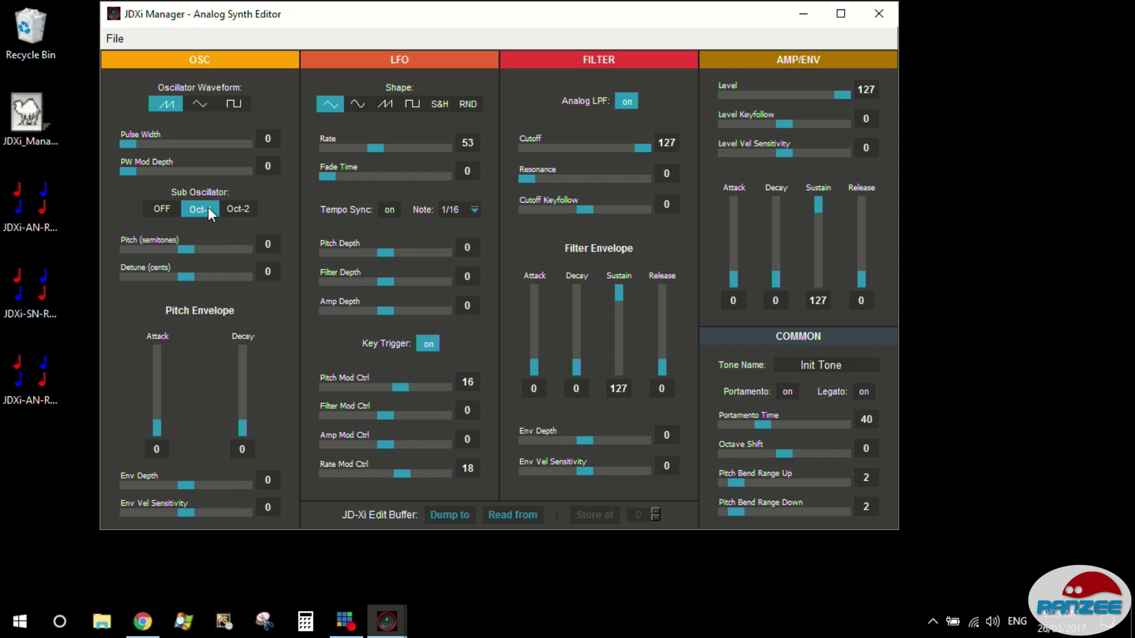
pyautogui.click(157, 209)
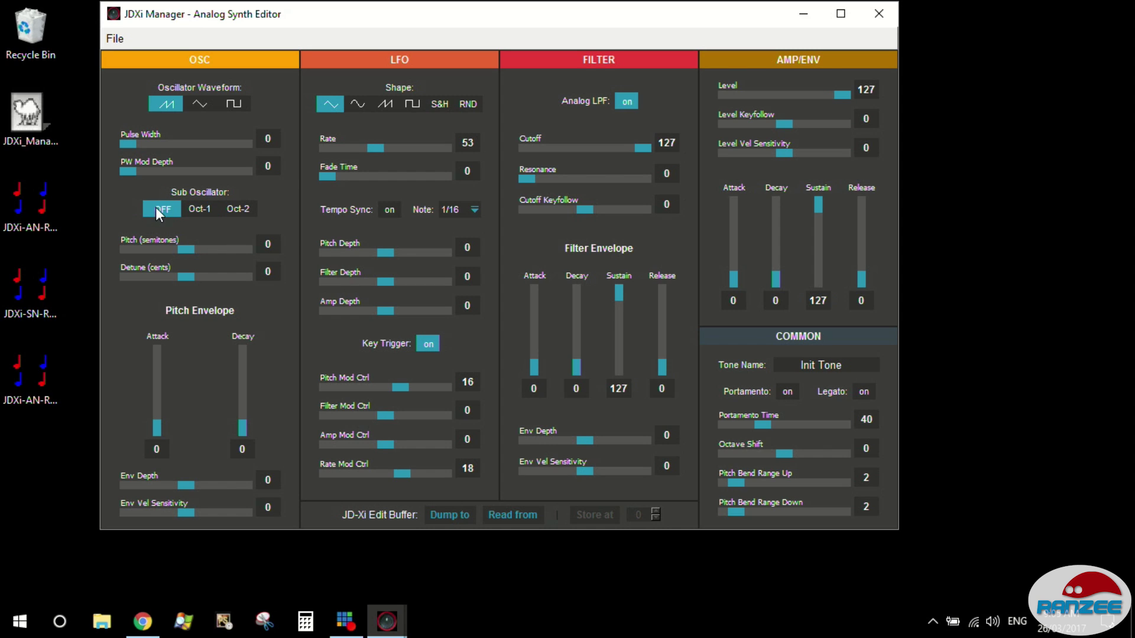
pyautogui.click(203, 210)
pyautogui.click(237, 212)
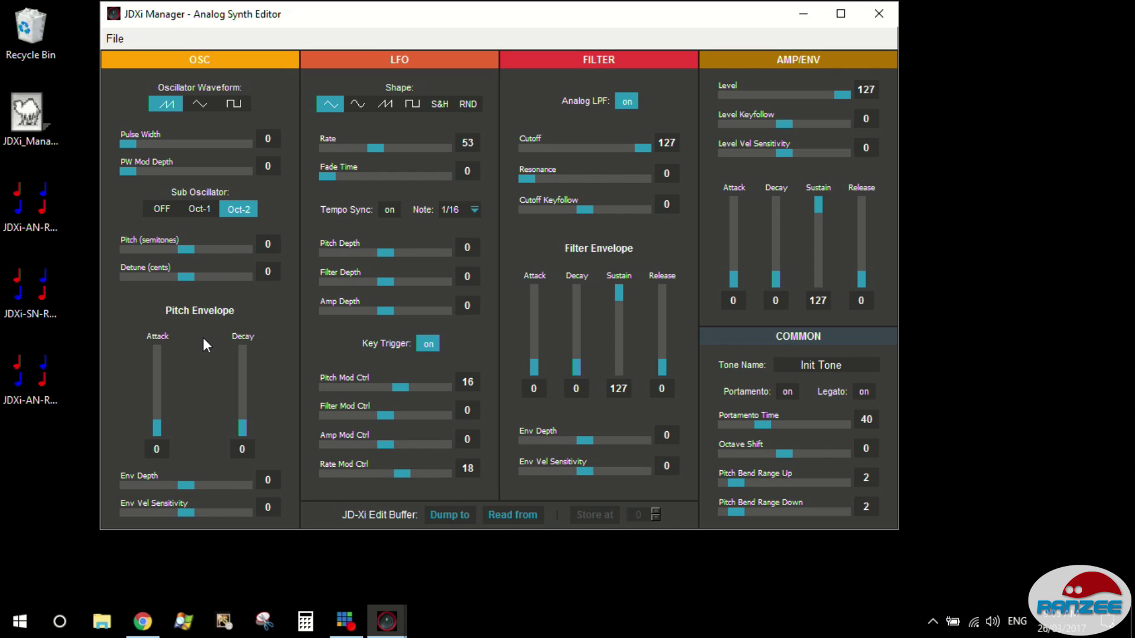
pyautogui.moveTo(616, 151); pyautogui.dragTo(576, 154)
# - Raise the LFO filter depth, lengthen the amp envelope release, and add some filter resonance
pyautogui.moveTo(403, 288); pyautogui.dragTo(435, 287)
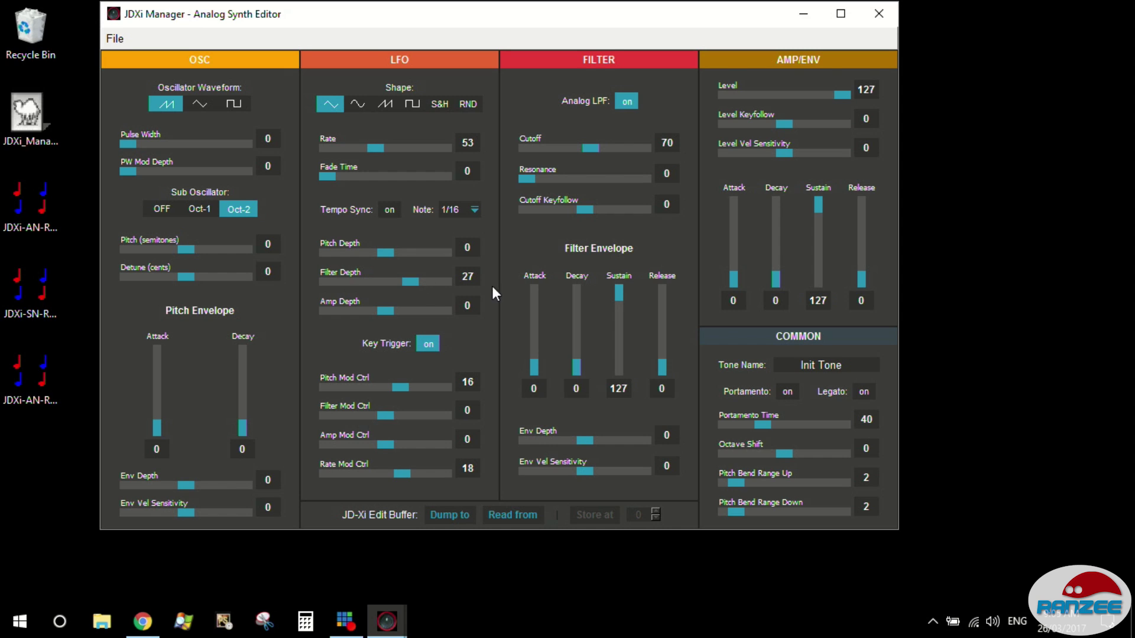
pyautogui.moveTo(864, 280); pyautogui.dragTo(864, 246)
pyautogui.moveTo(542, 185); pyautogui.dragTo(578, 185)
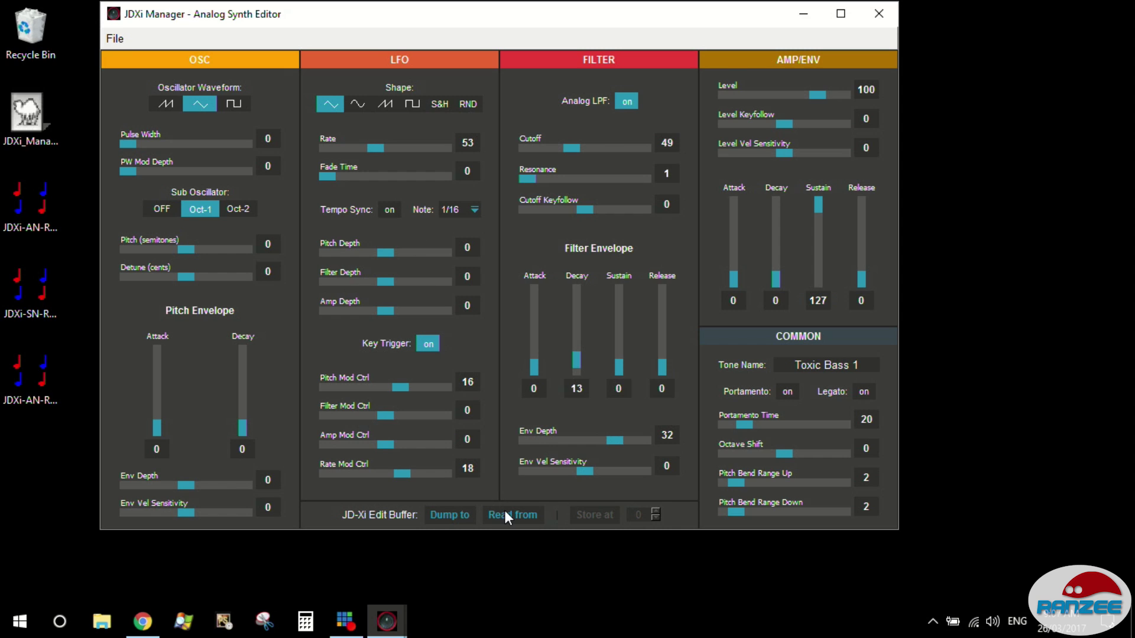
# - Read Sub Bass 1, Backwards 1, then Fat as That1 from the JD-Xi edit buffer
pyautogui.click(504, 516)
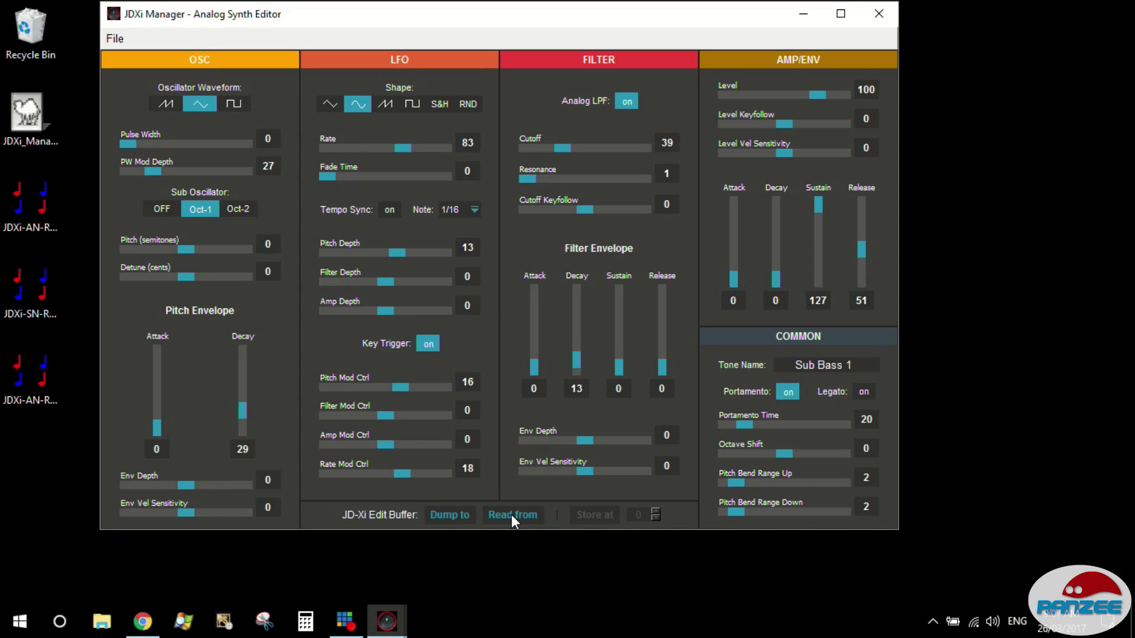
pyautogui.click(512, 514)
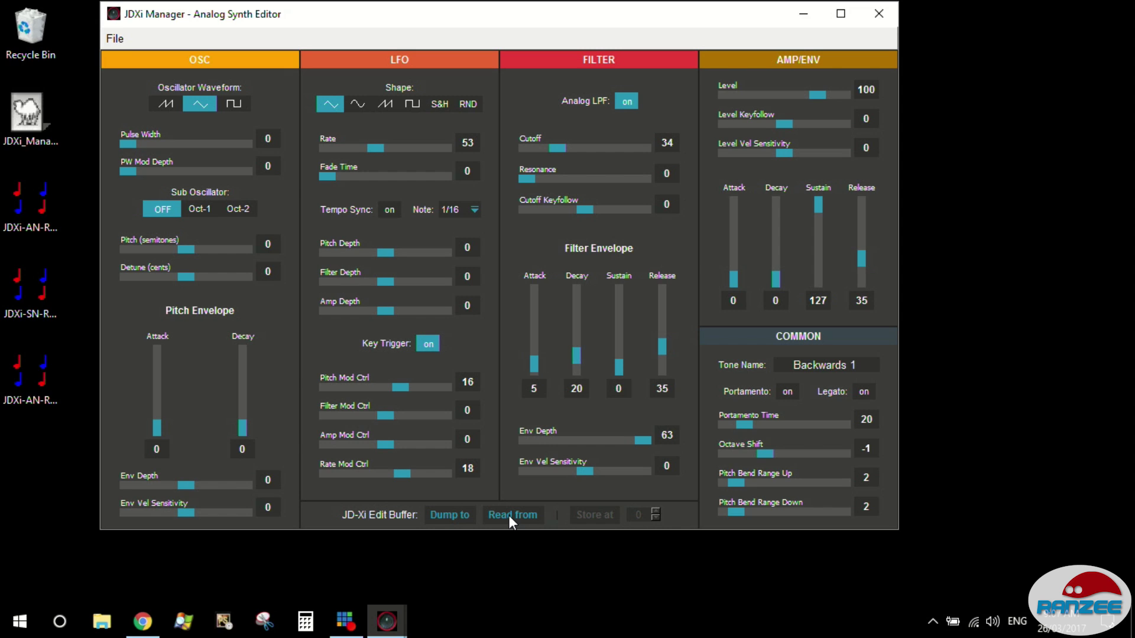
pyautogui.click(509, 515)
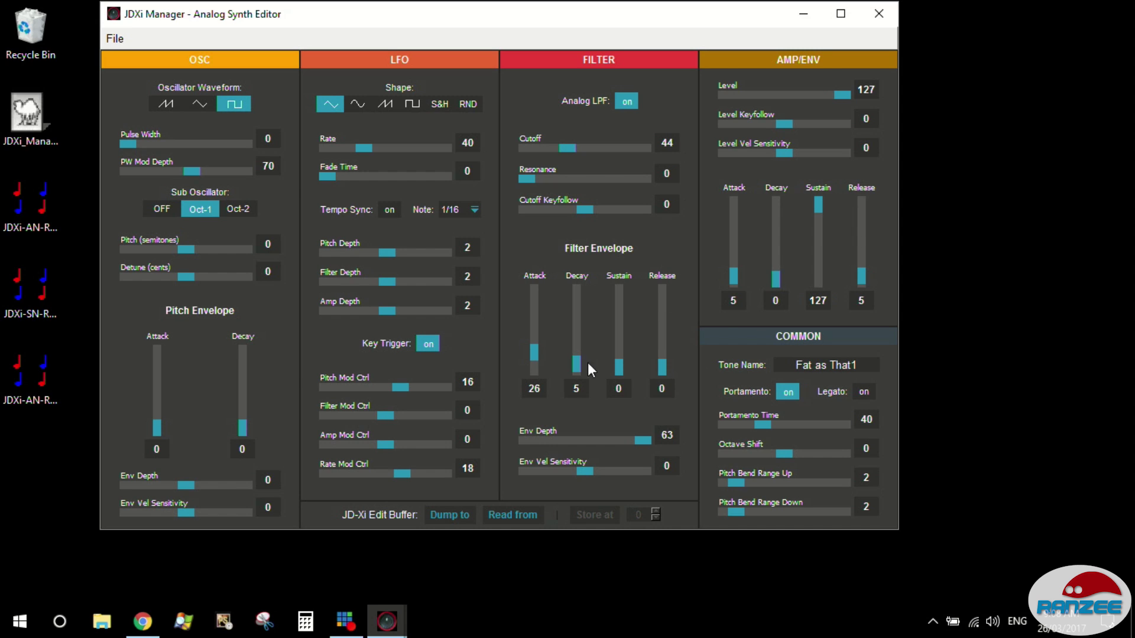
# - Use the File menu to start opening an existing analog synth sysex file
pyautogui.click(112, 38)
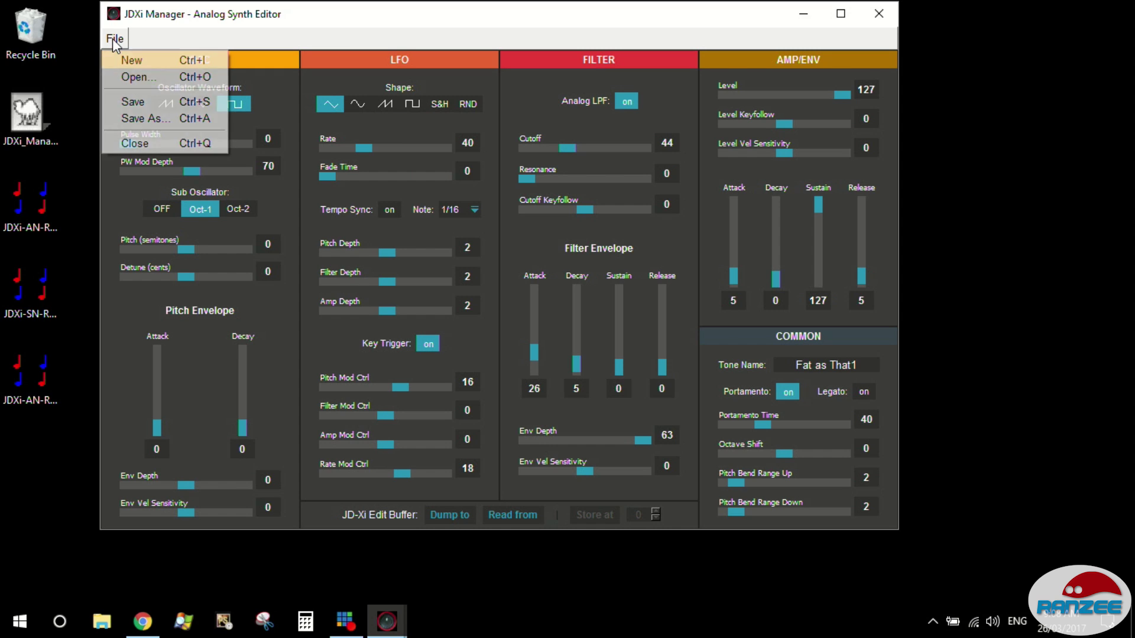
pyautogui.click(112, 38)
pyautogui.click(112, 38)
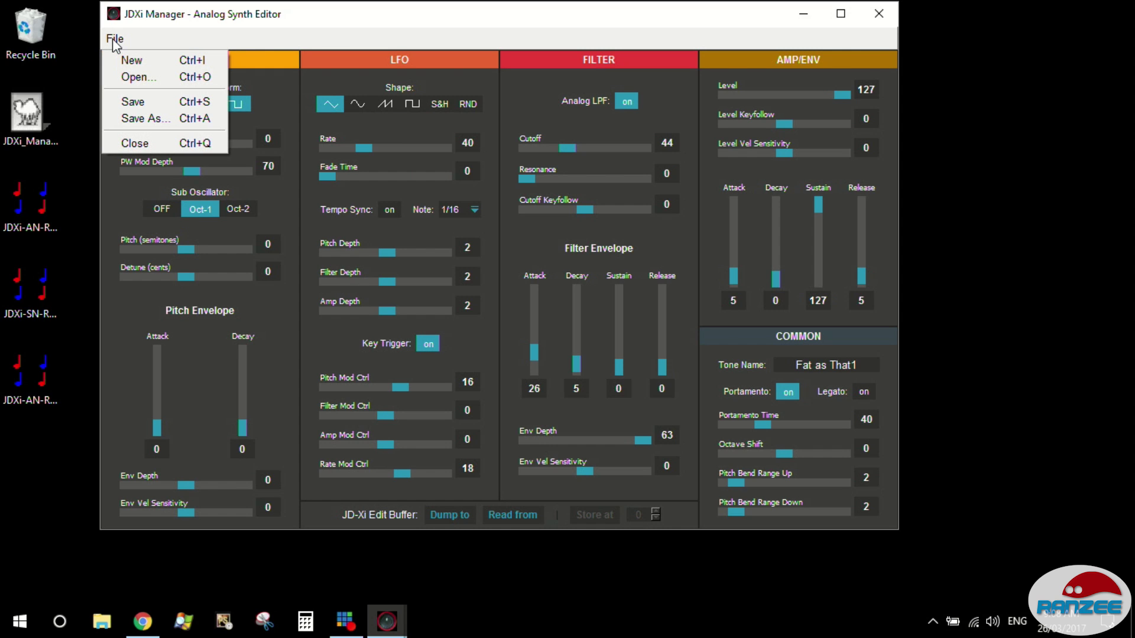
pyautogui.click(195, 41)
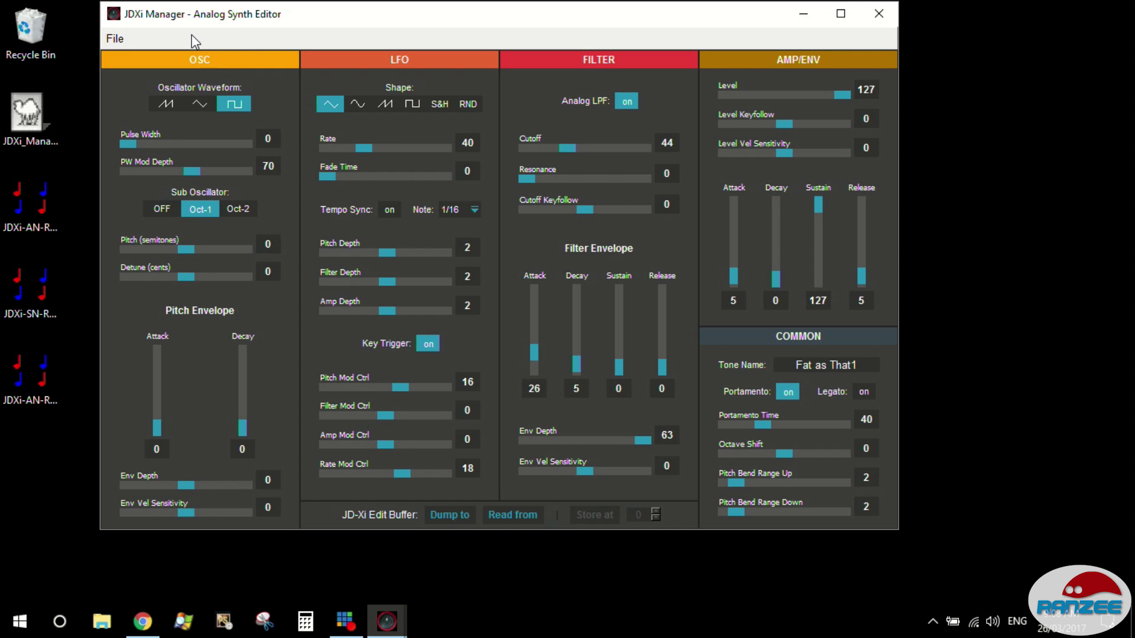
pyautogui.click(116, 39)
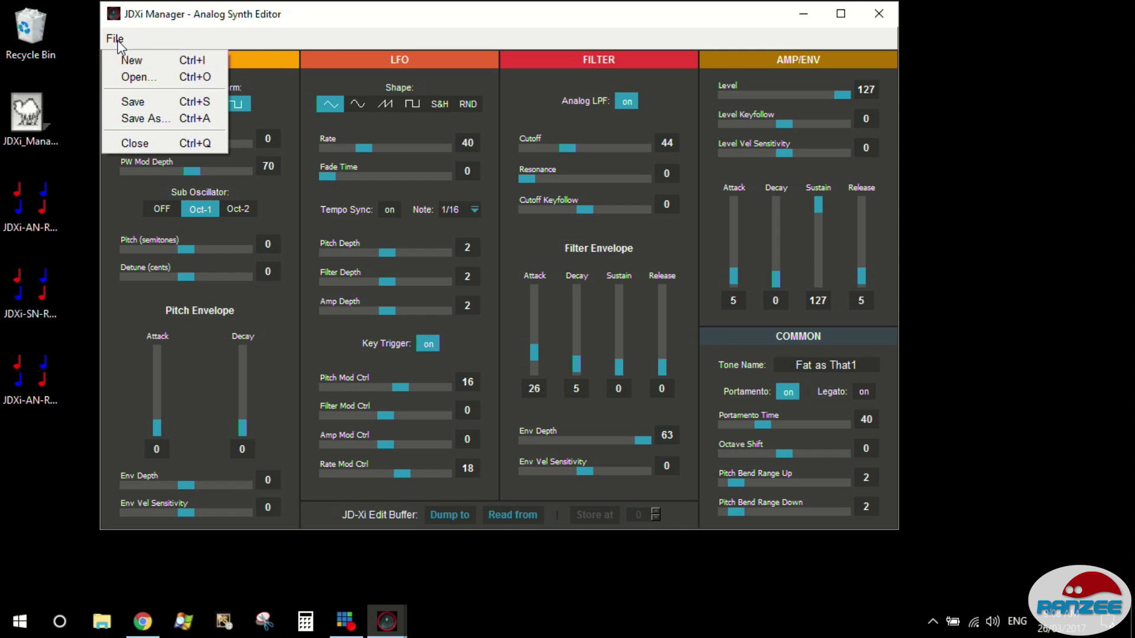
pyautogui.click(131, 77)
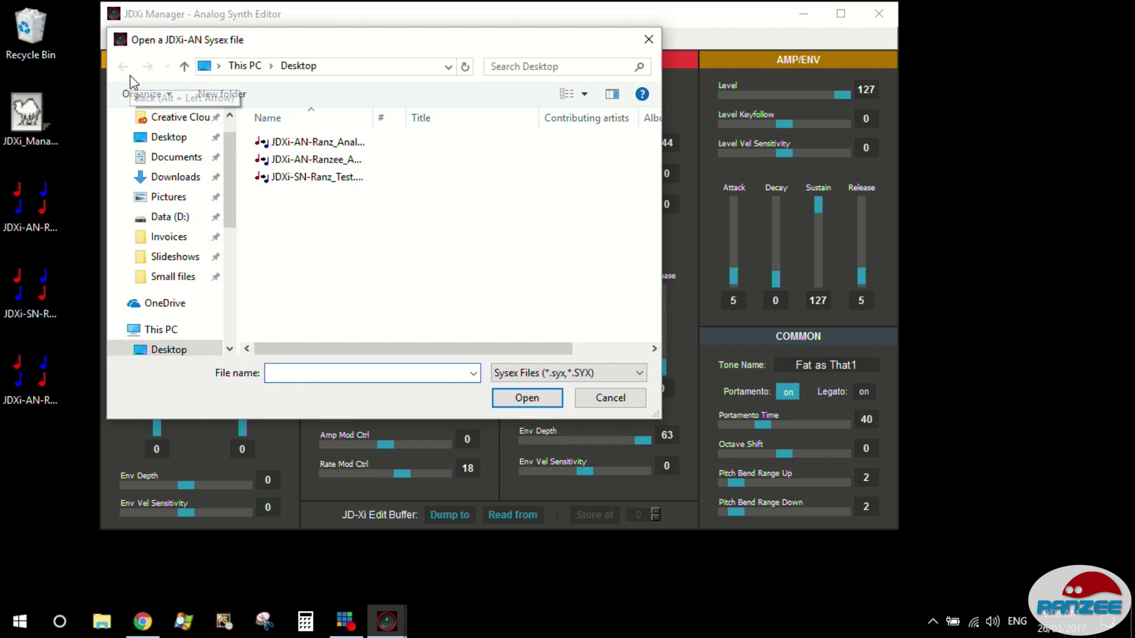
# - Load JDXi-AN-Ranz_Analog.syx into the analog editor
pyautogui.click(334, 160)
pyautogui.click(332, 143)
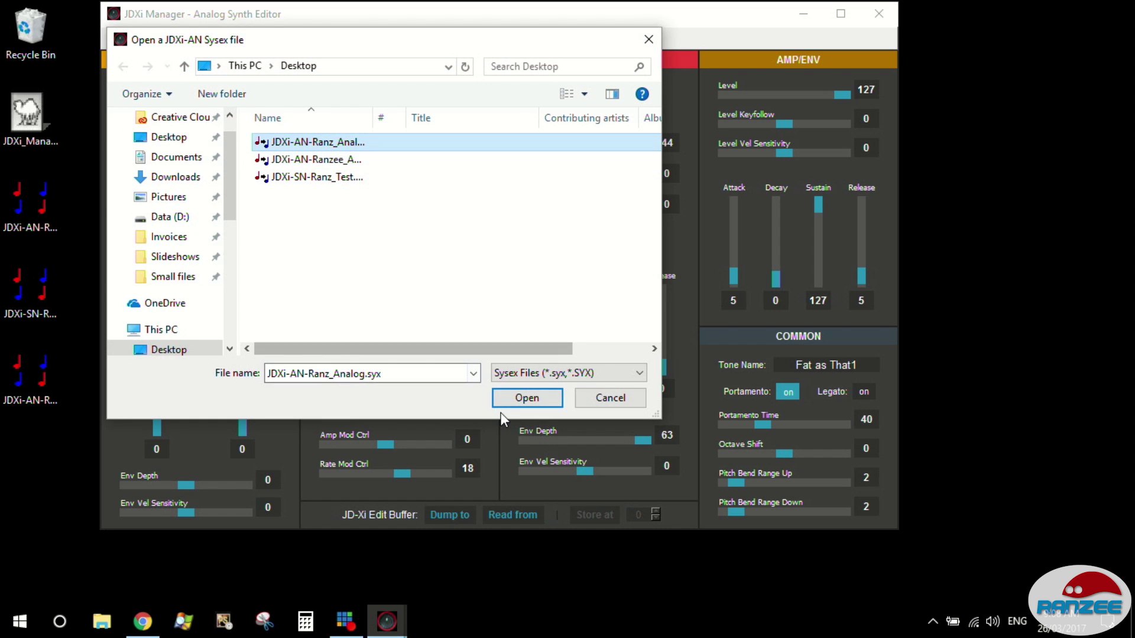
pyautogui.click(528, 399)
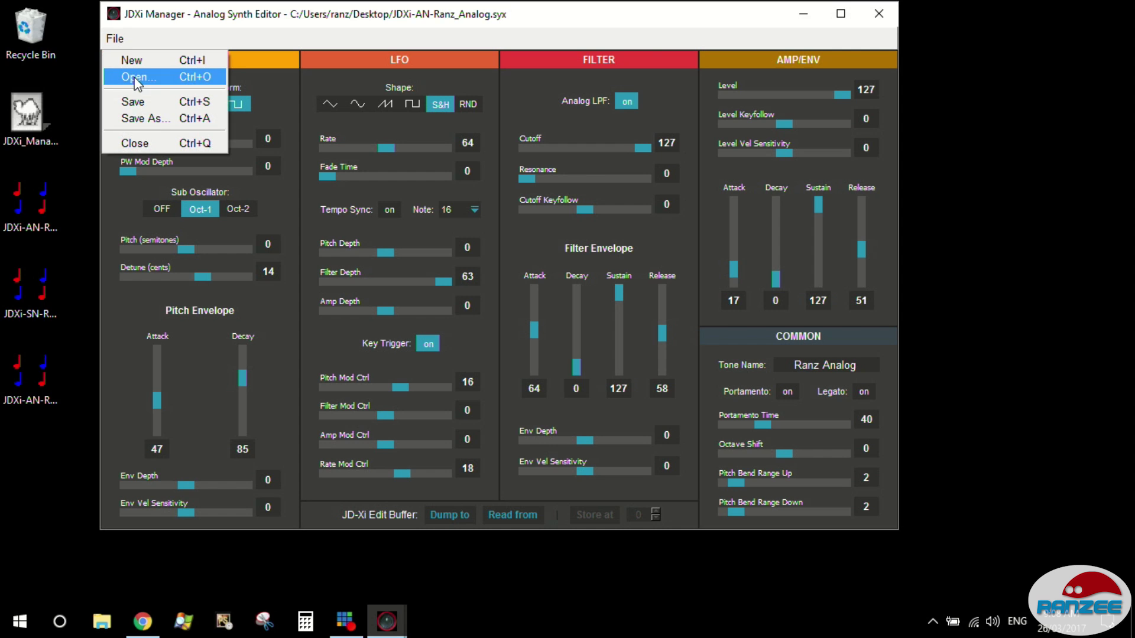
pyautogui.click(133, 77)
# - Load the Ranz Analog patch again, then JDXi-AN-Ranzee_An2.syx, into the analog editor
pyautogui.click(311, 144)
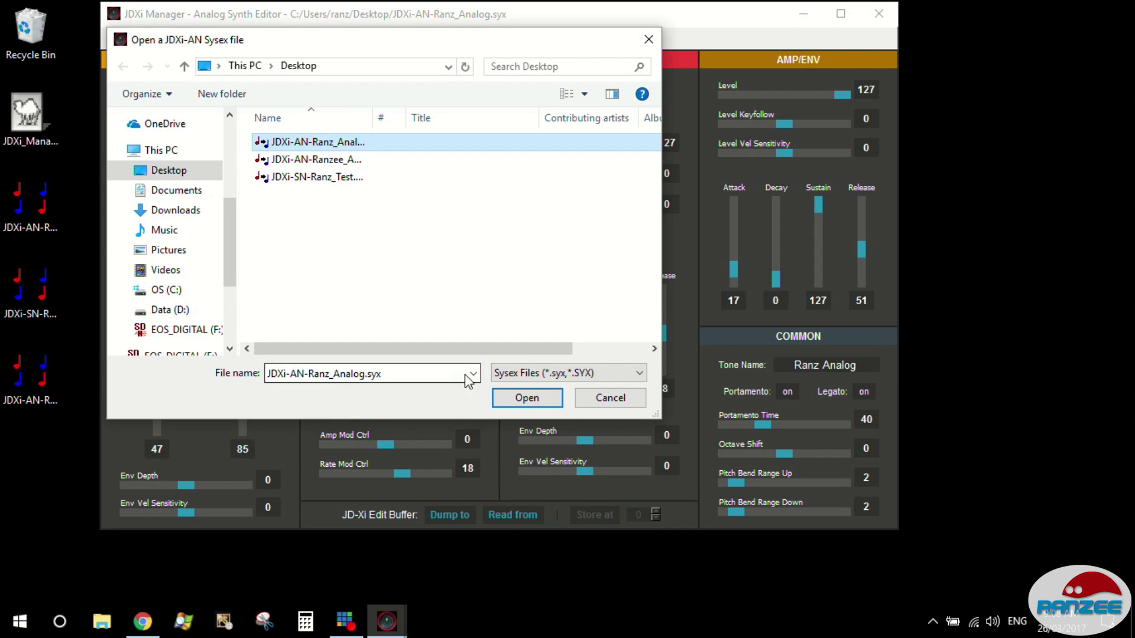
pyautogui.click(519, 393)
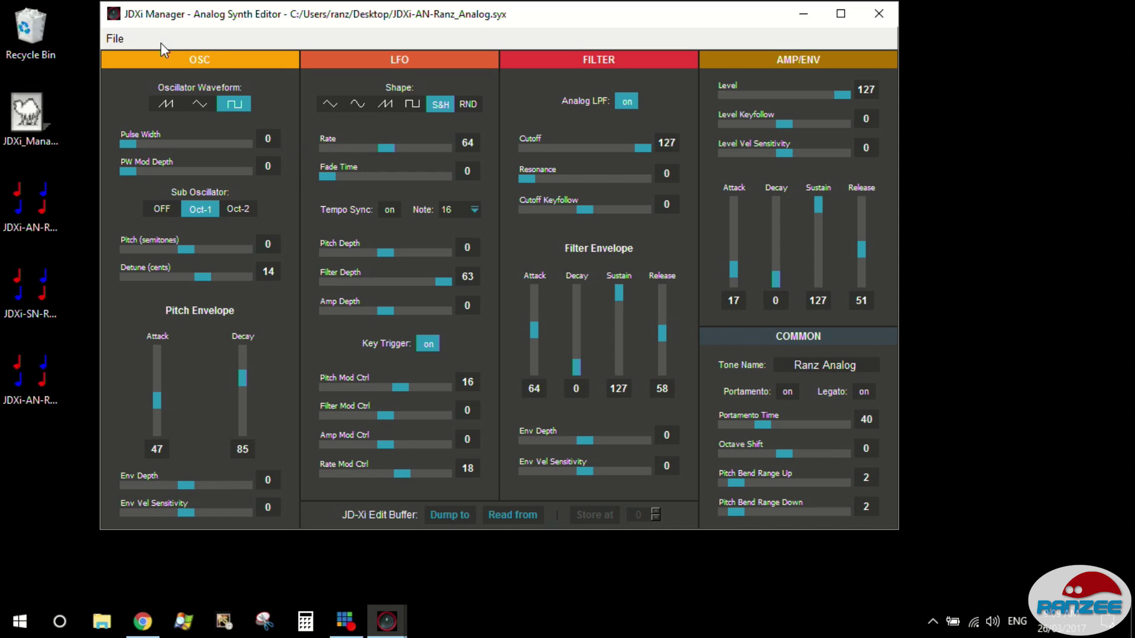
pyautogui.click(110, 37)
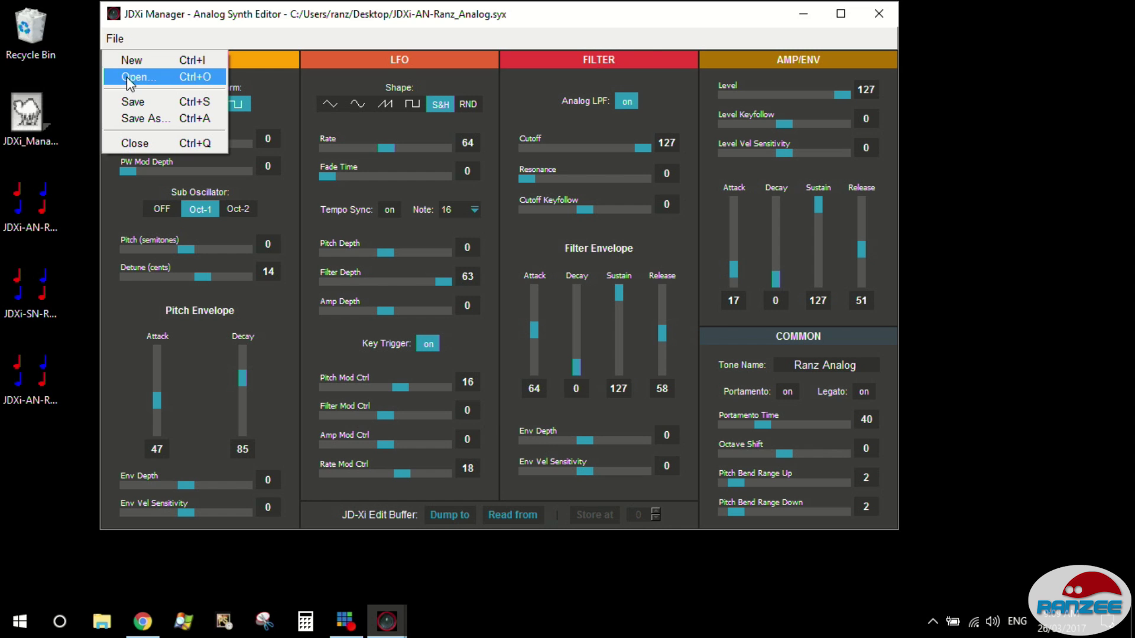
pyautogui.click(129, 80)
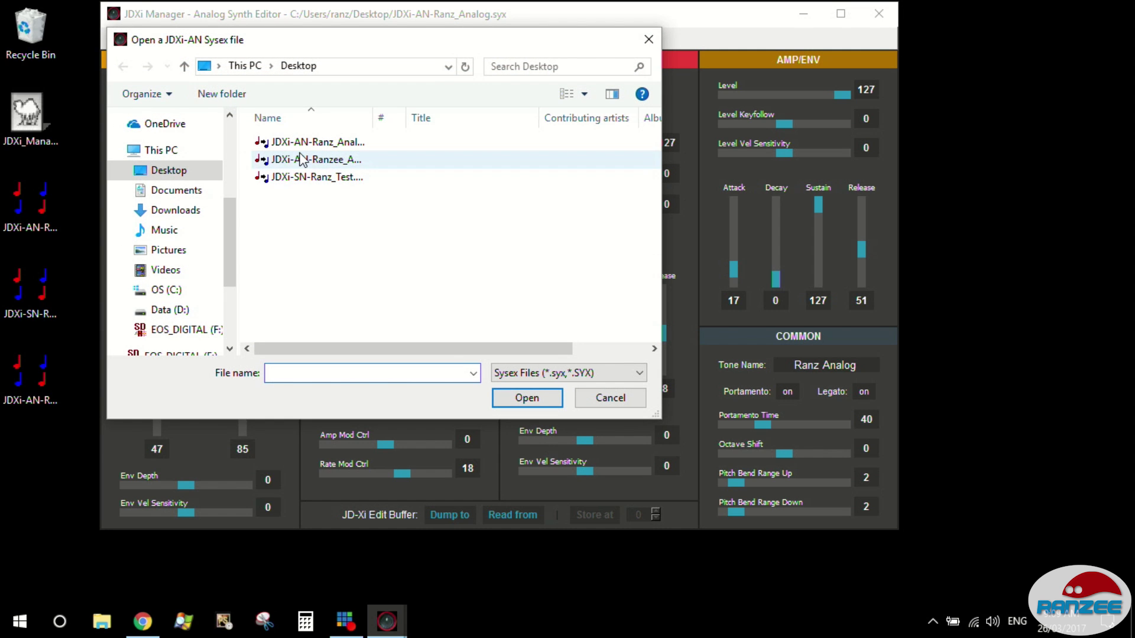
pyautogui.click(302, 160)
pyautogui.click(526, 397)
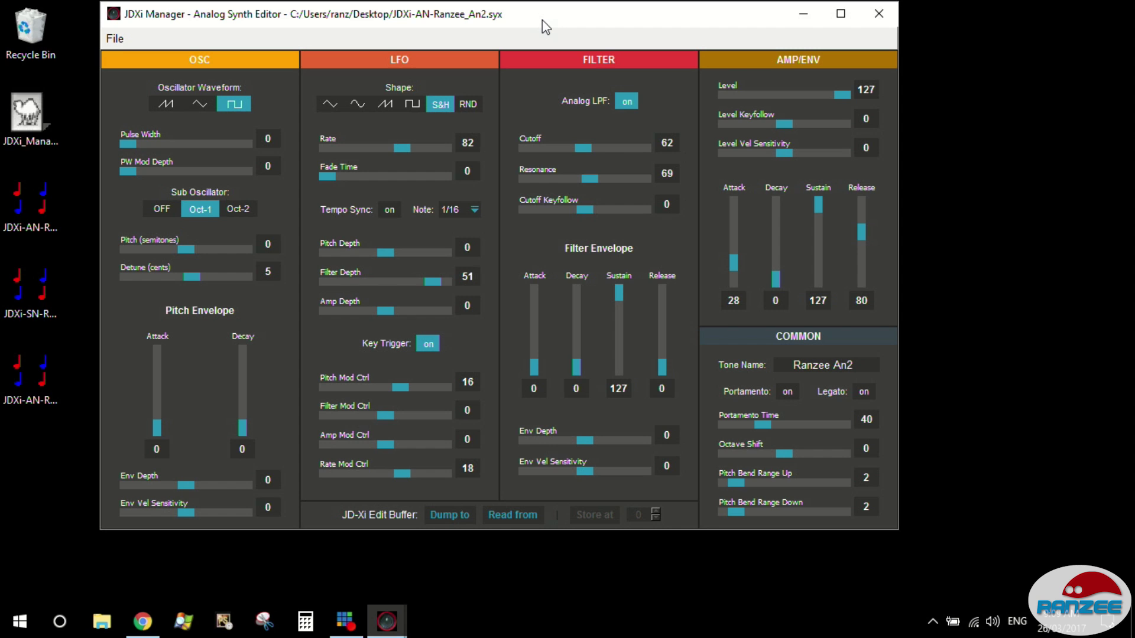
# - Close the Analog Synth Editor and open the Digital Synth 1 editor full-screen
pyautogui.click(881, 13)
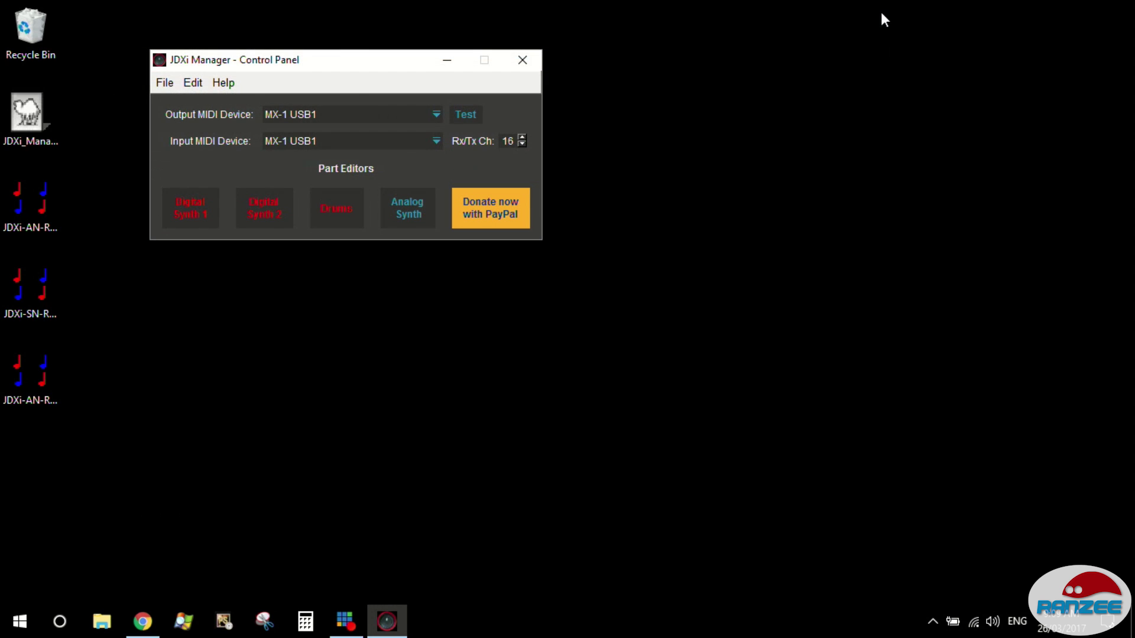
pyautogui.click(181, 206)
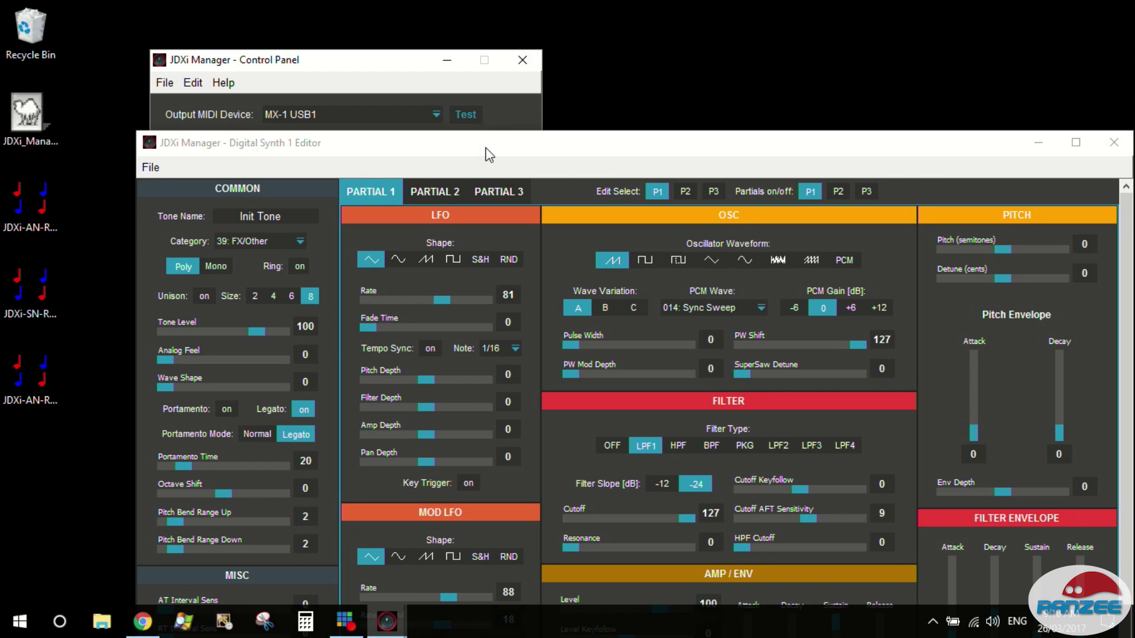
pyautogui.moveTo(488, 154); pyautogui.dragTo(380, 17)
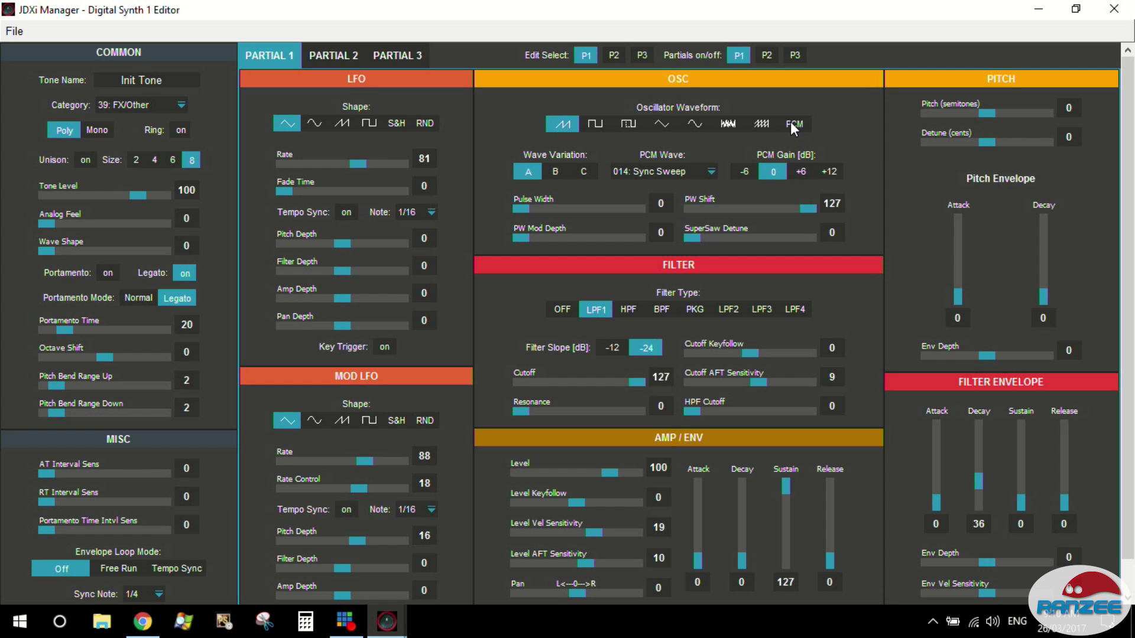
# - Cycle Partial 1's oscillator through square, pulse, triangle, sine, noise and supersaw, ending on PCM
pyautogui.click(605, 126)
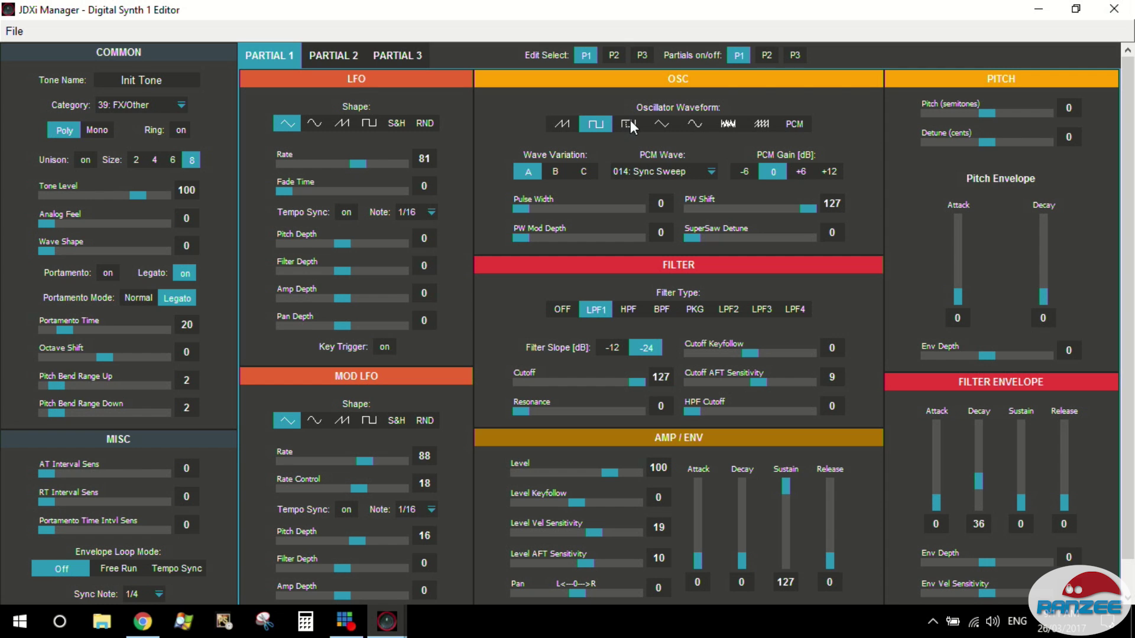
pyautogui.click(630, 123)
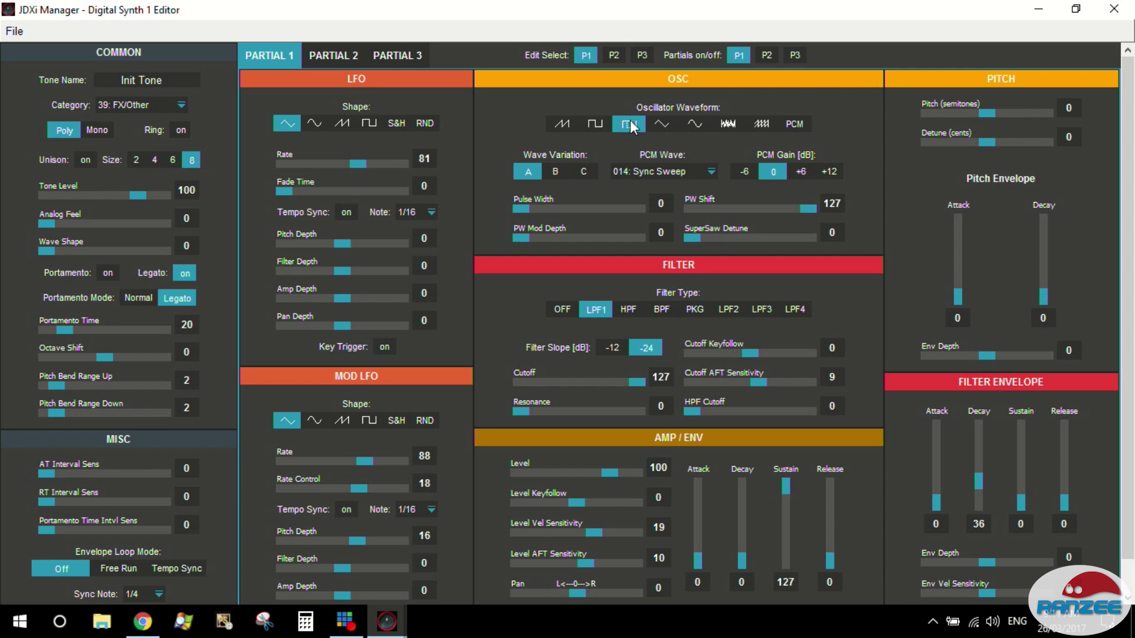
pyautogui.click(661, 126)
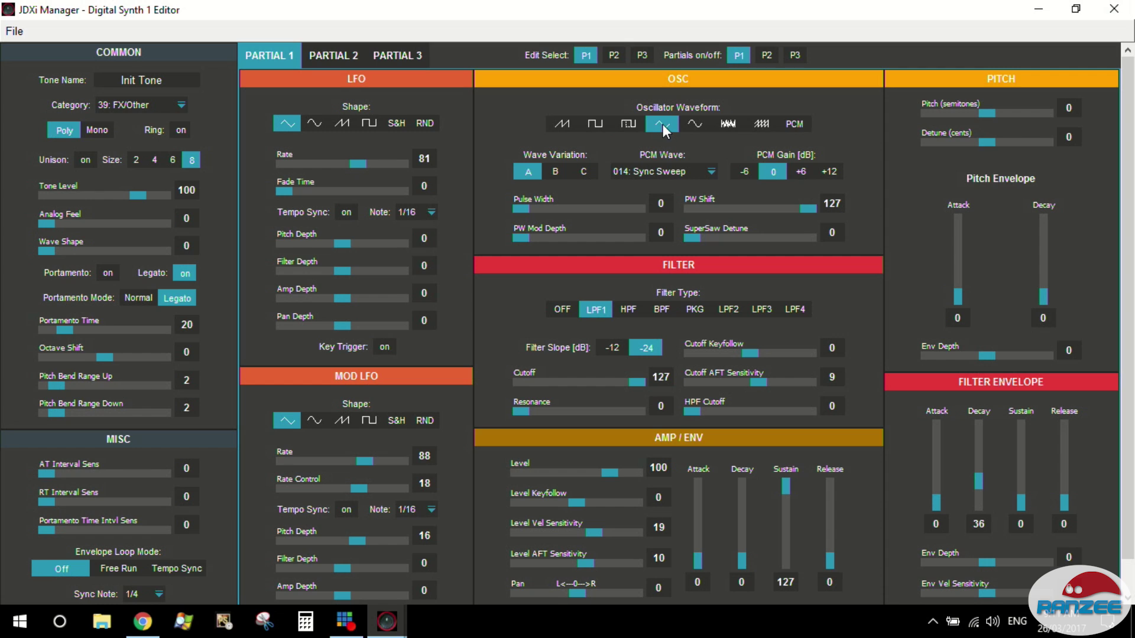
pyautogui.click(695, 123)
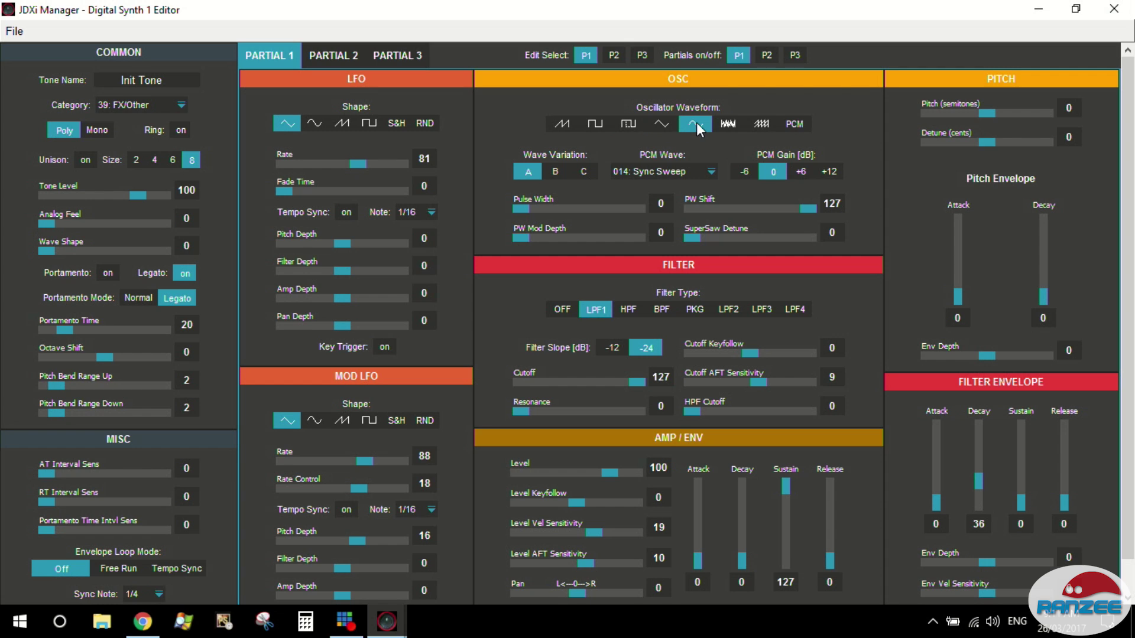
pyautogui.click(733, 126)
pyautogui.click(765, 122)
pyautogui.click(790, 122)
# - Audition PCM waves 158: Sitar Drone, 155: Flute Wave and 160: Steel Drums for Partial 1
pyautogui.click(712, 172)
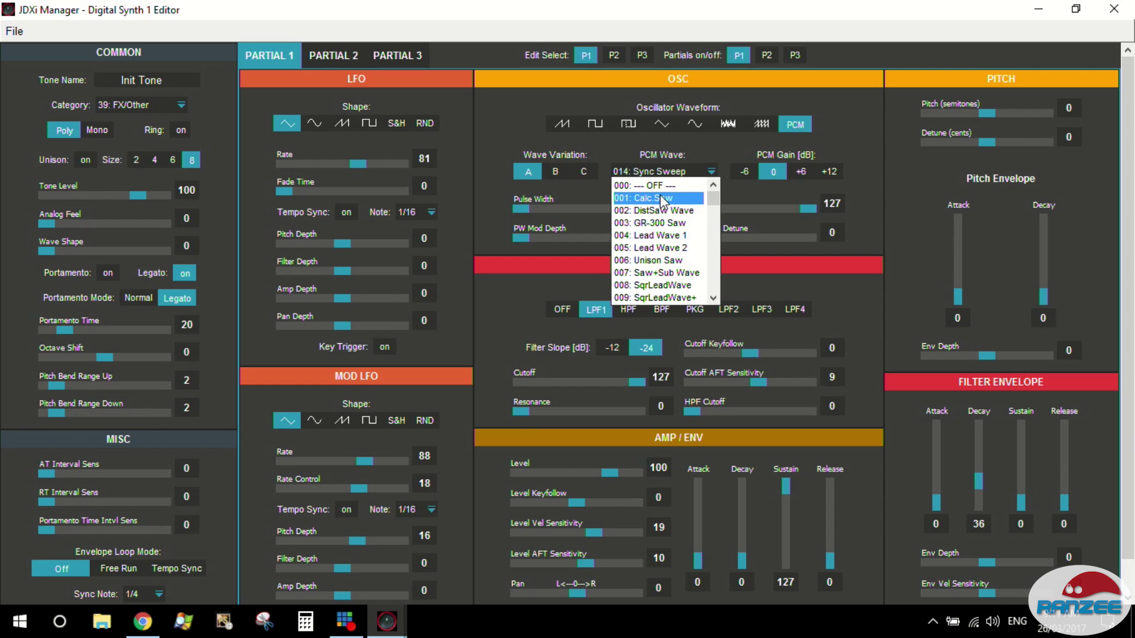
pyautogui.moveTo(708, 194); pyautogui.dragTo(729, 294)
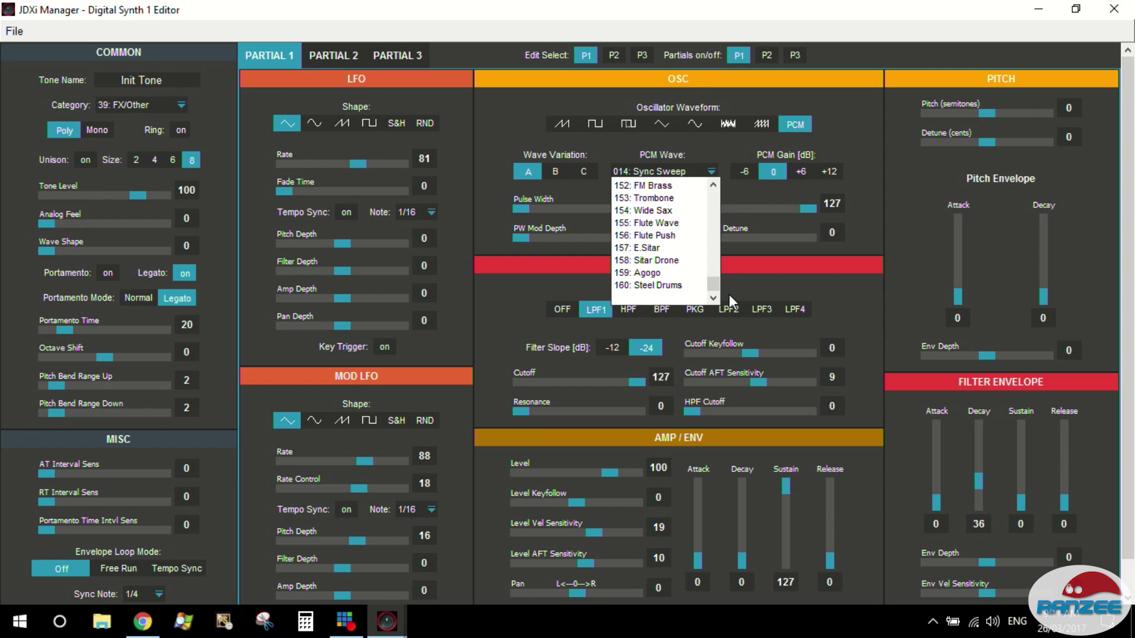
pyautogui.click(650, 260)
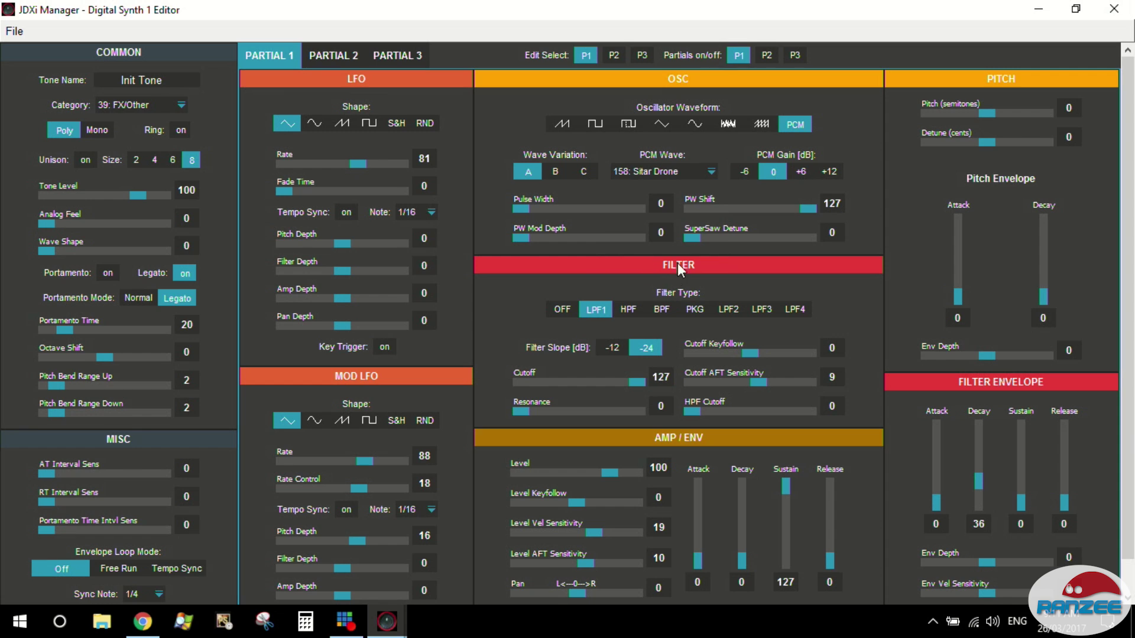
pyautogui.click(708, 172)
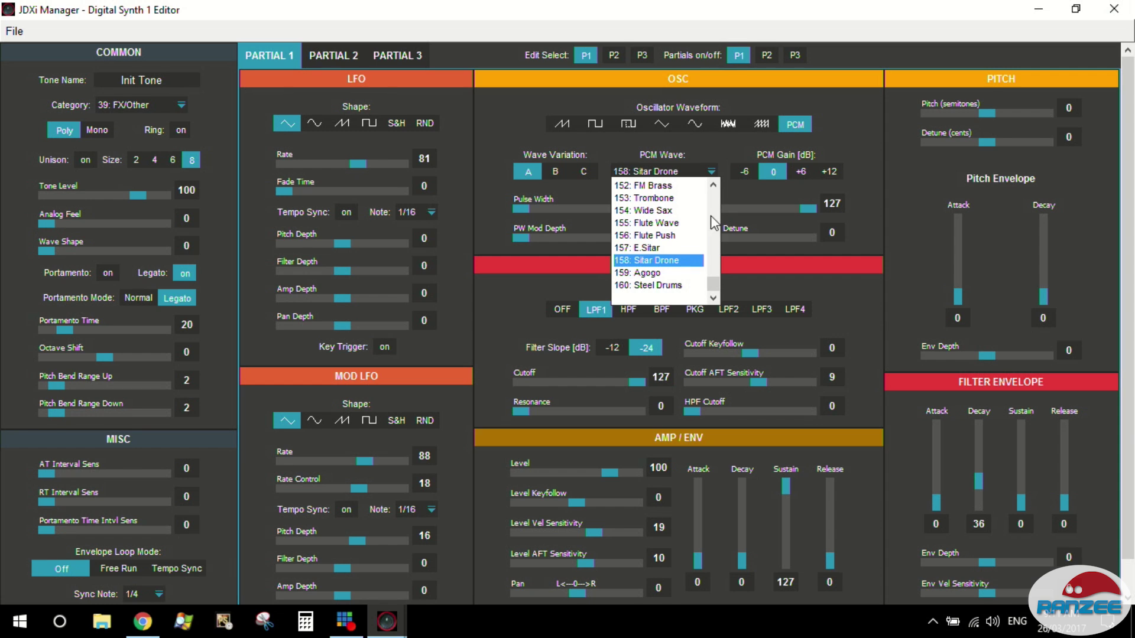
pyautogui.click(665, 221)
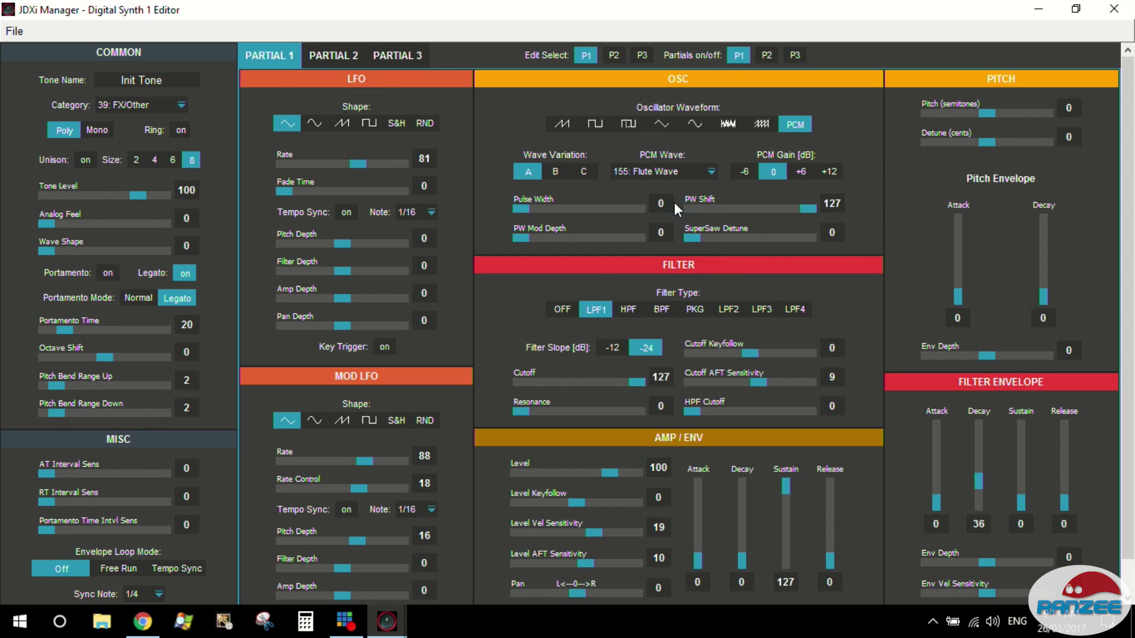
pyautogui.click(708, 172)
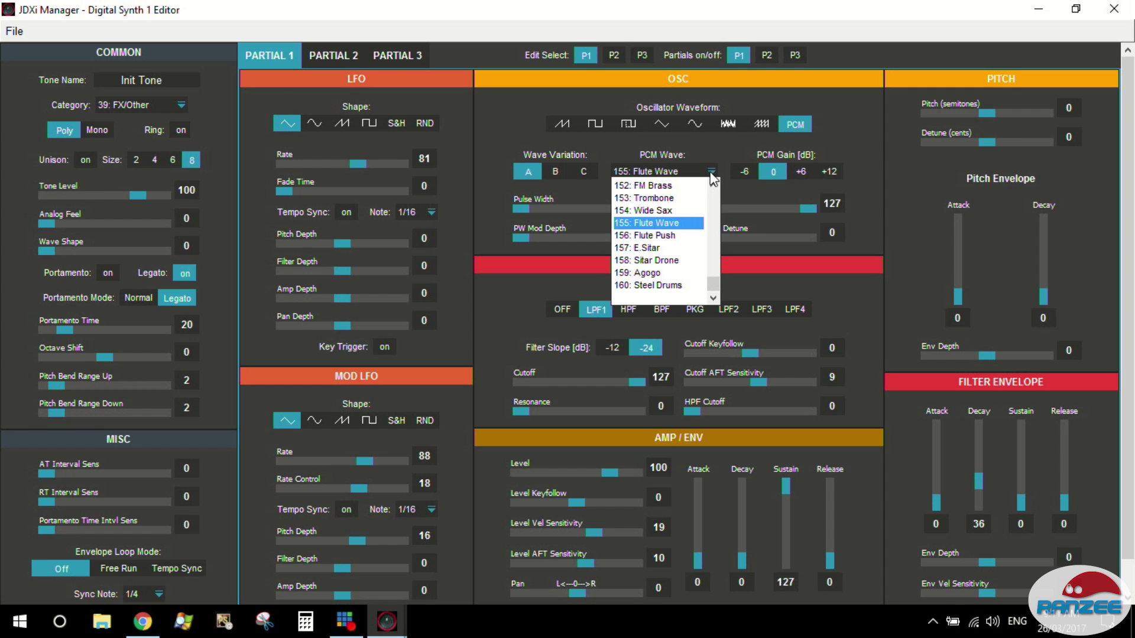
pyautogui.click(669, 286)
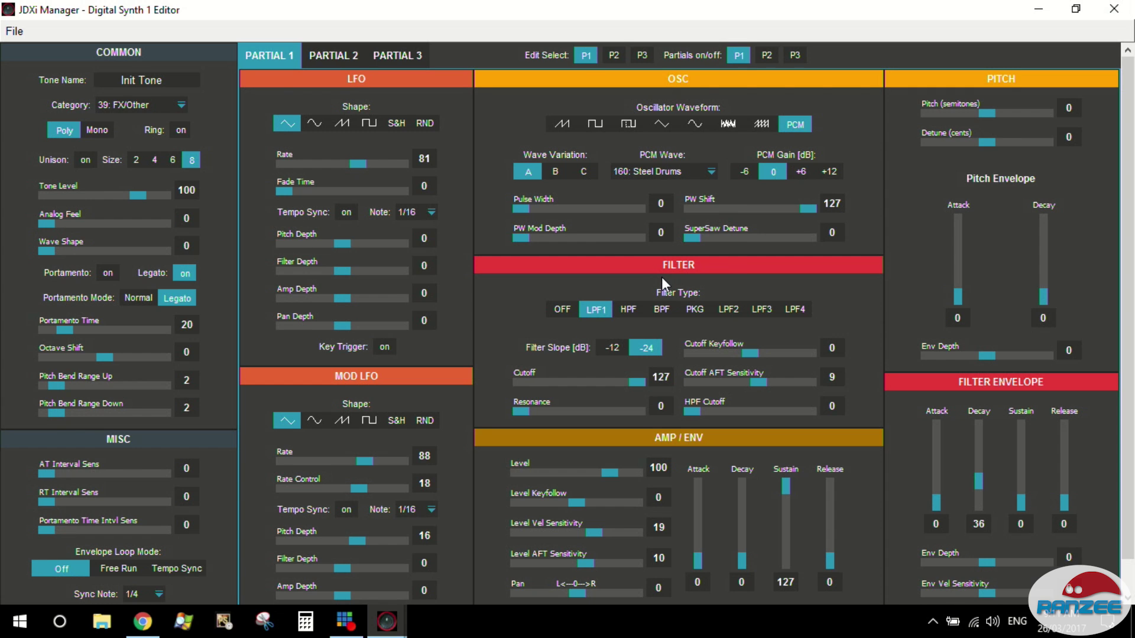
# - Scroll up the PCM wave list and pick 044: Finger Bell
pyautogui.click(710, 173)
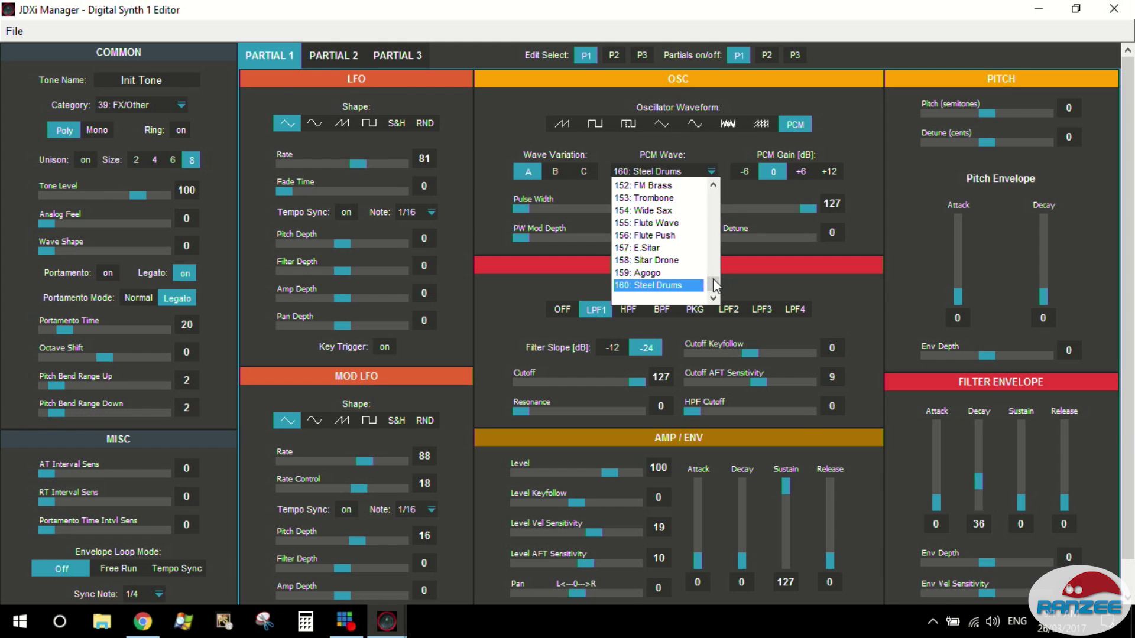
pyautogui.scroll(9, 713, 283)
pyautogui.scroll(20, 714, 286)
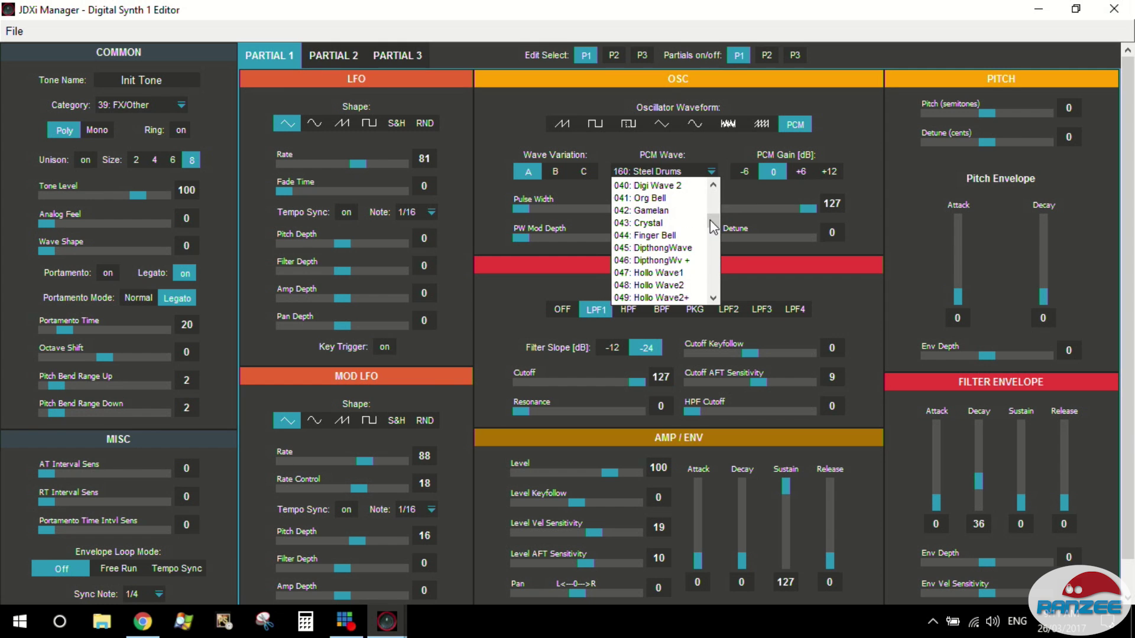
pyautogui.click(682, 235)
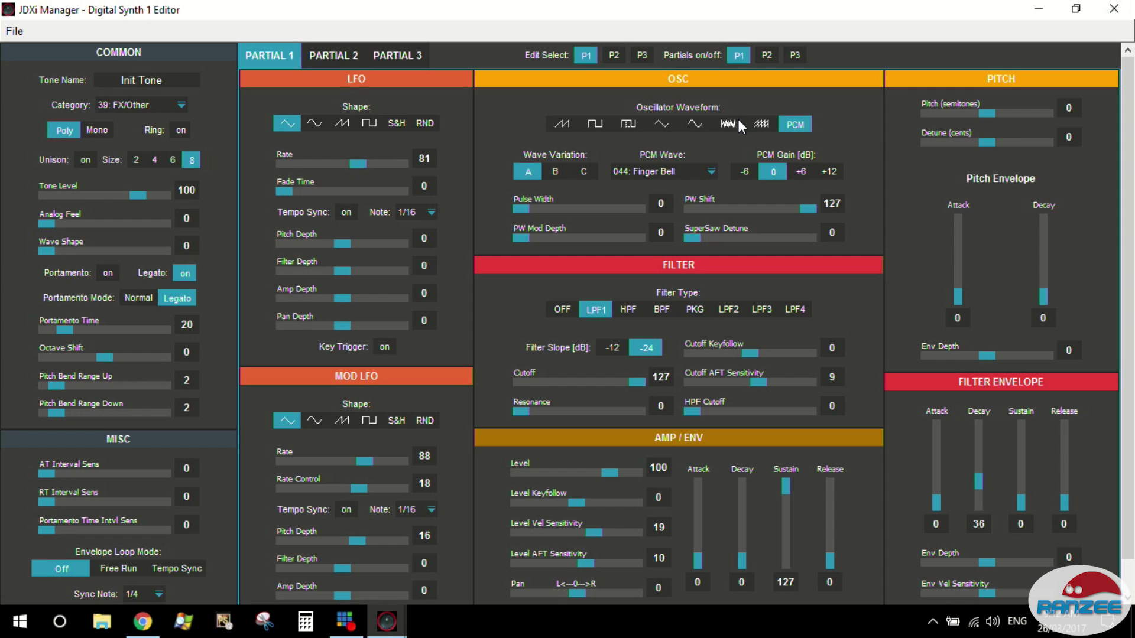
pyautogui.click(709, 173)
# - Scroll toward the top of the PCM wave list and choose 002: DistSaw Wave
pyautogui.moveTo(715, 228); pyautogui.dragTo(717, 201)
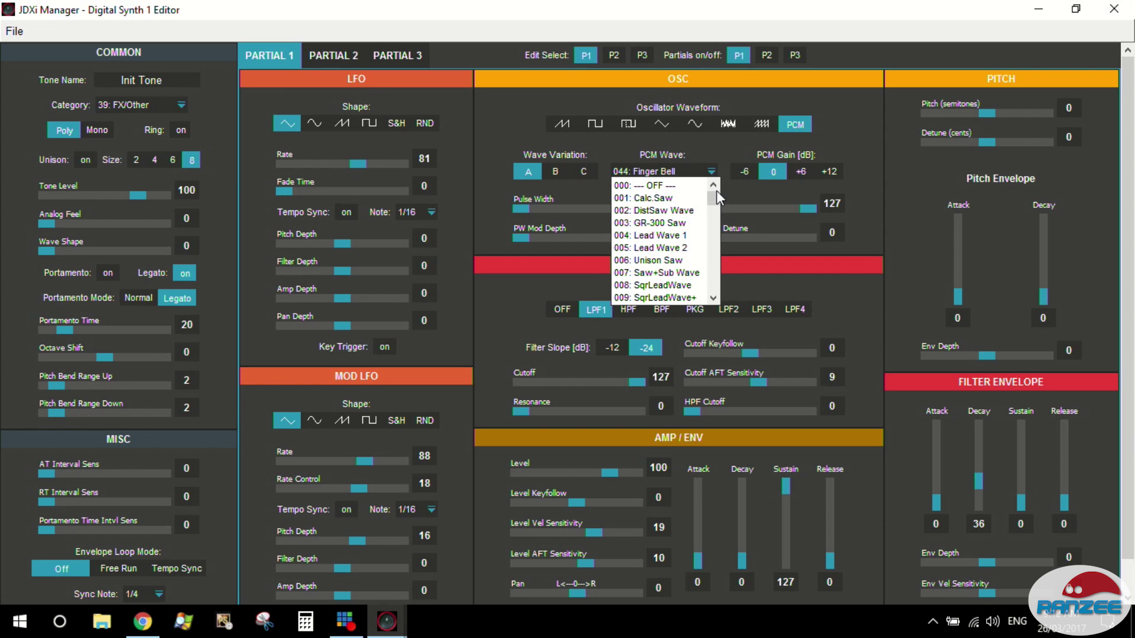
pyautogui.click(691, 211)
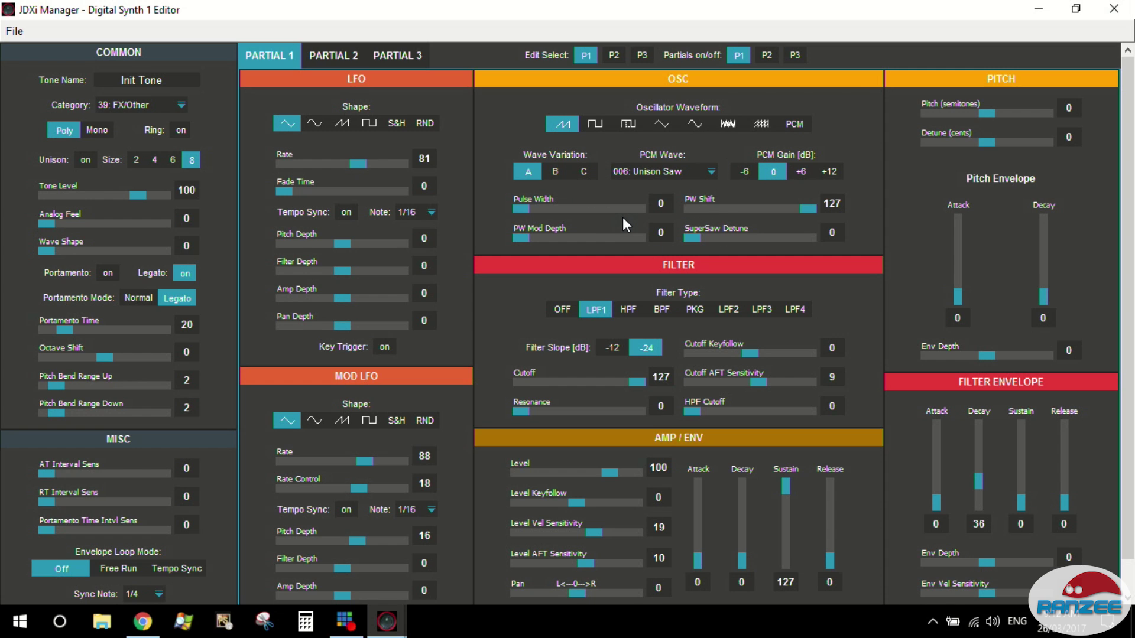
# - Browse the partial tabs, then switch on Partial 2 and lower its pitch to -12 semitones
pyautogui.click(337, 54)
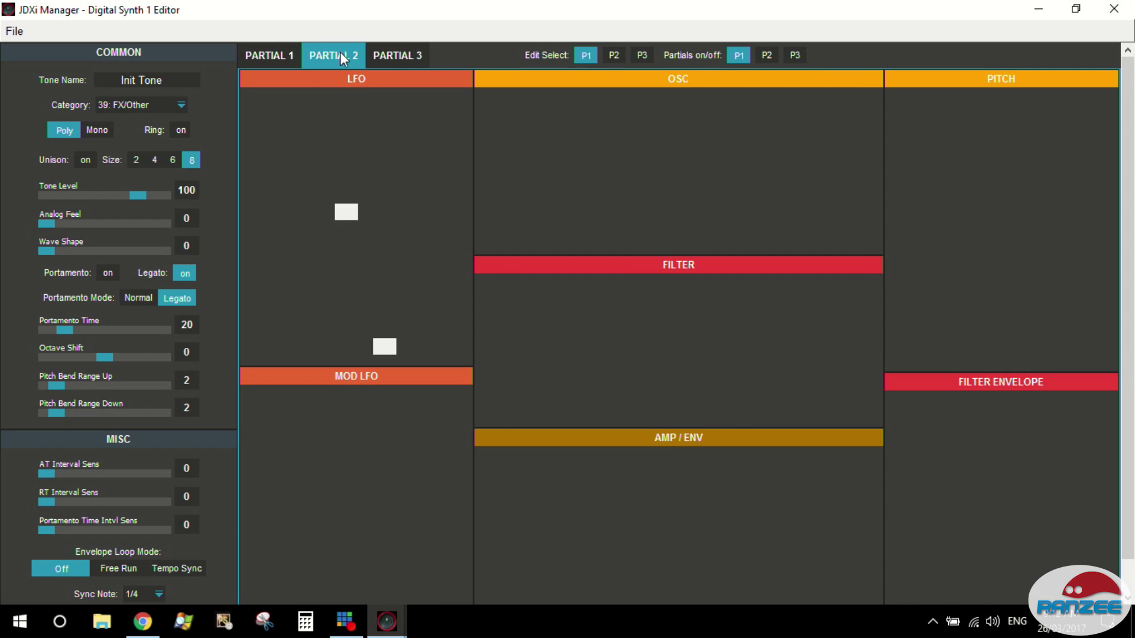
pyautogui.click(396, 55)
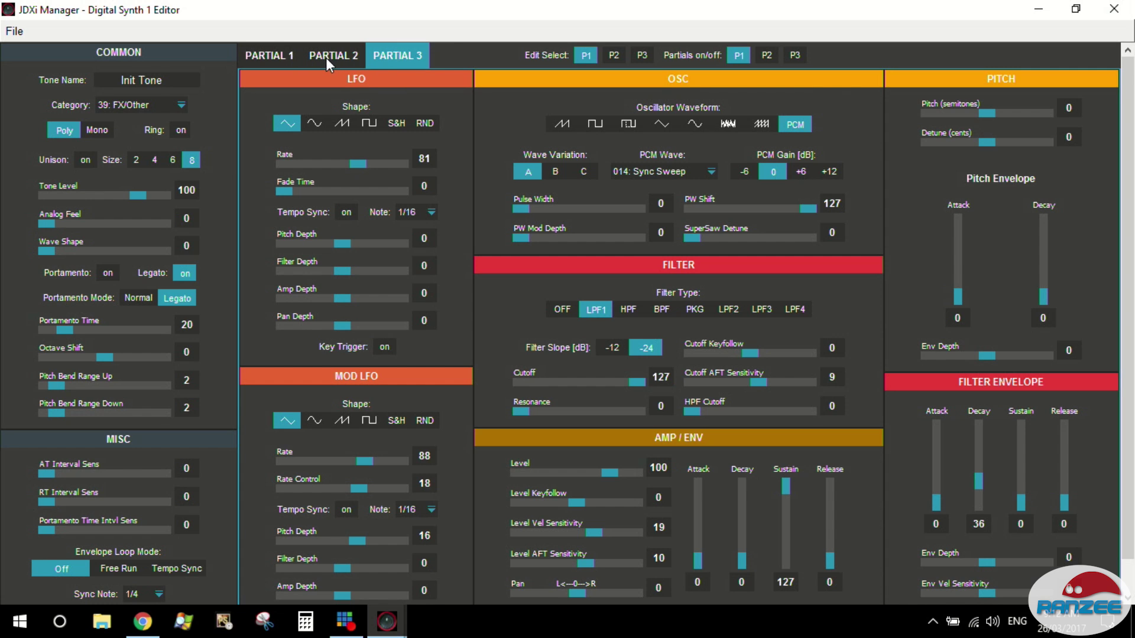
pyautogui.click(279, 55)
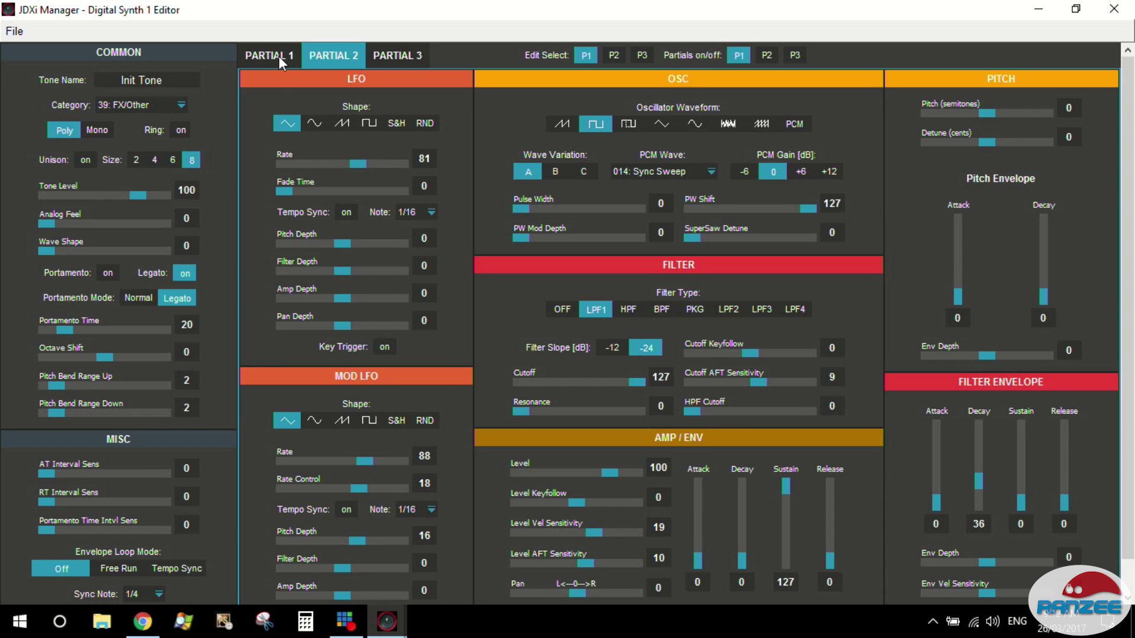
pyautogui.click(319, 53)
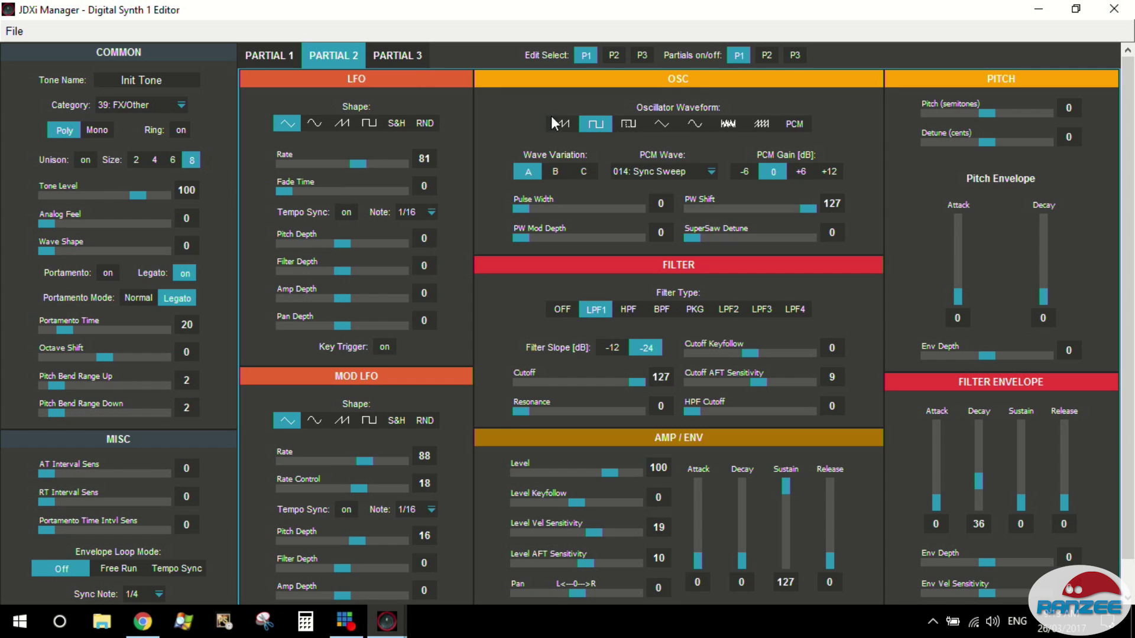
pyautogui.click(766, 56)
pyautogui.moveTo(979, 117); pyautogui.dragTo(937, 121)
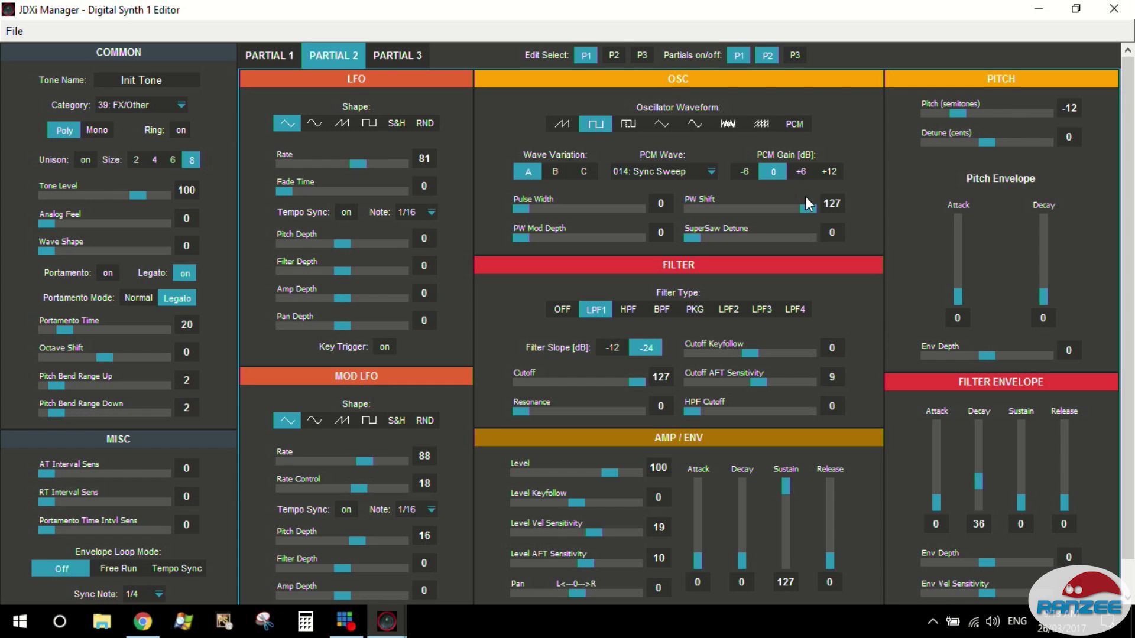
# - Give Partial 3 a supersaw waveform, switch it on, and detune it by 1 cent
pyautogui.click(643, 54)
pyautogui.click(406, 53)
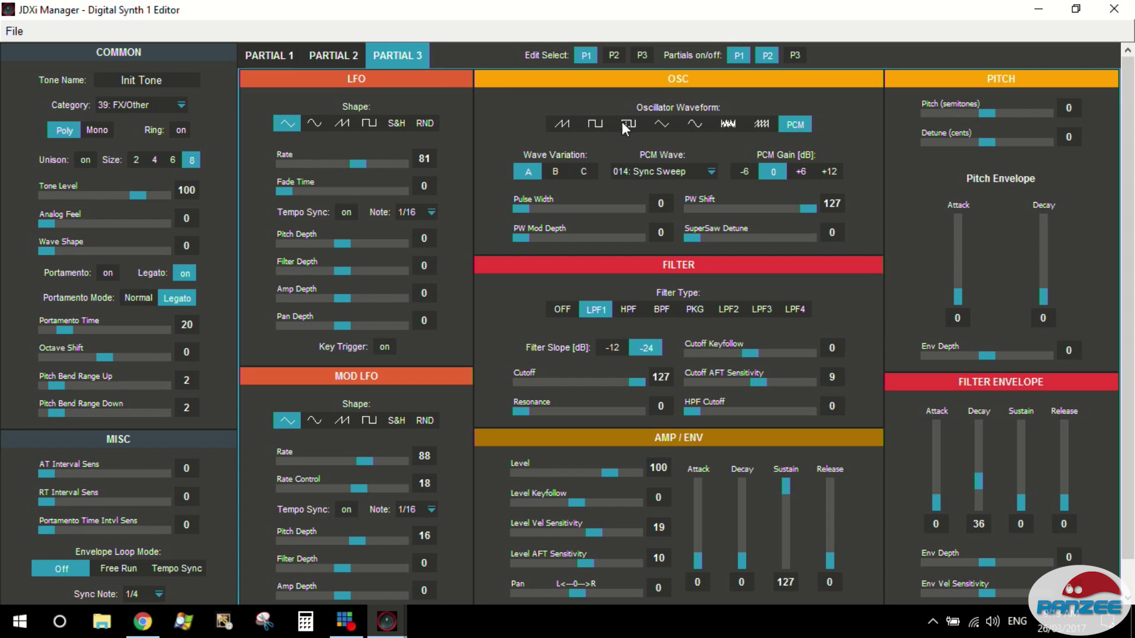
pyautogui.click(761, 125)
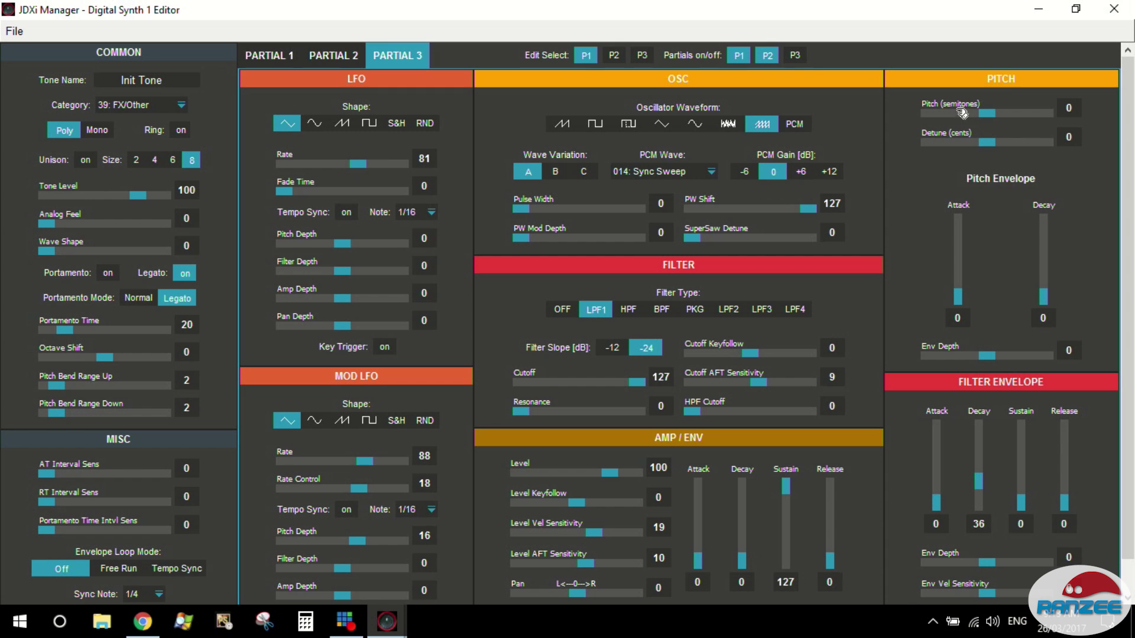
pyautogui.click(796, 55)
pyautogui.moveTo(991, 144); pyautogui.dragTo(993, 145)
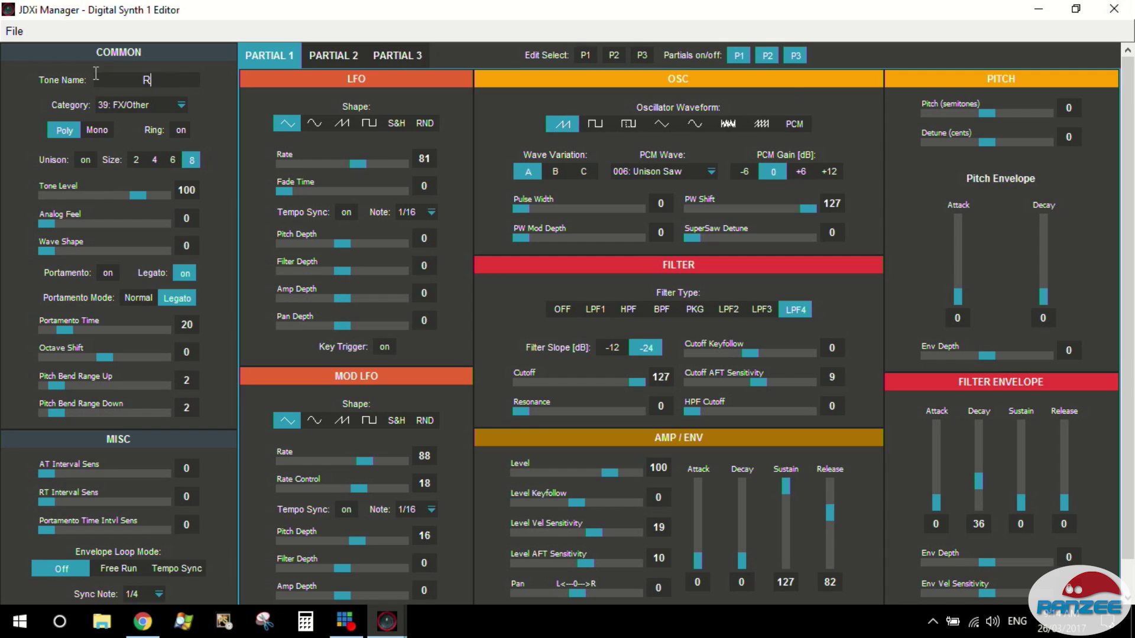
# - Name the tone 'Ranzs Crazy', save it as JDXi-SN-Ranzs_Crazy.syx, and close the Digital Synth 1 editor
pyautogui.write('s Crazy')
pyautogui.click(15, 31)
pyautogui.click(28, 98)
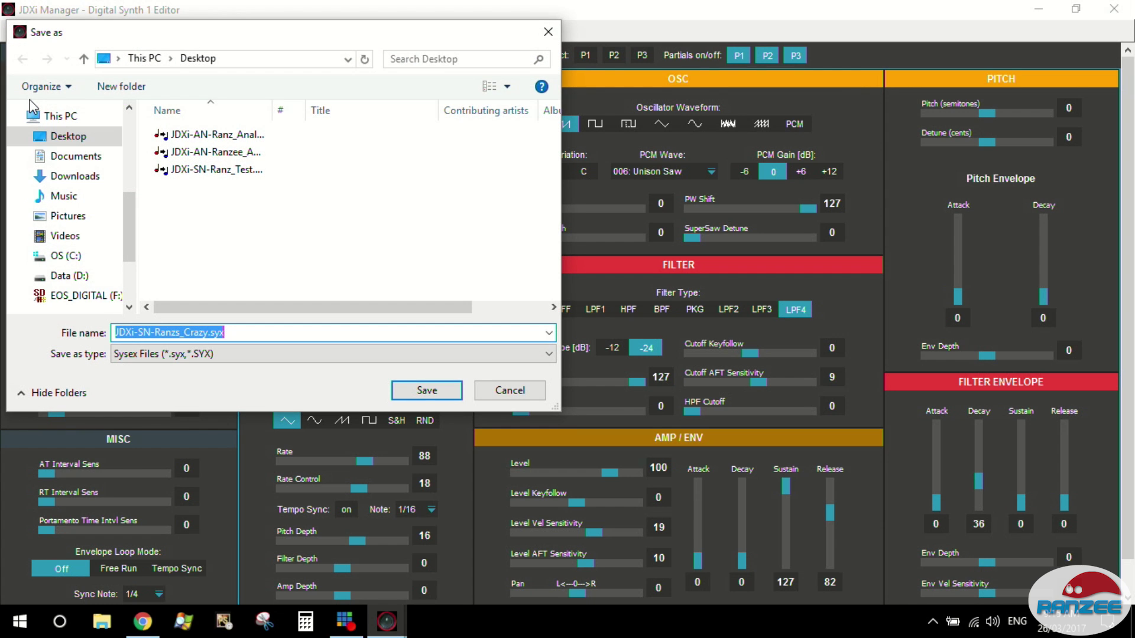
pyautogui.click(427, 390)
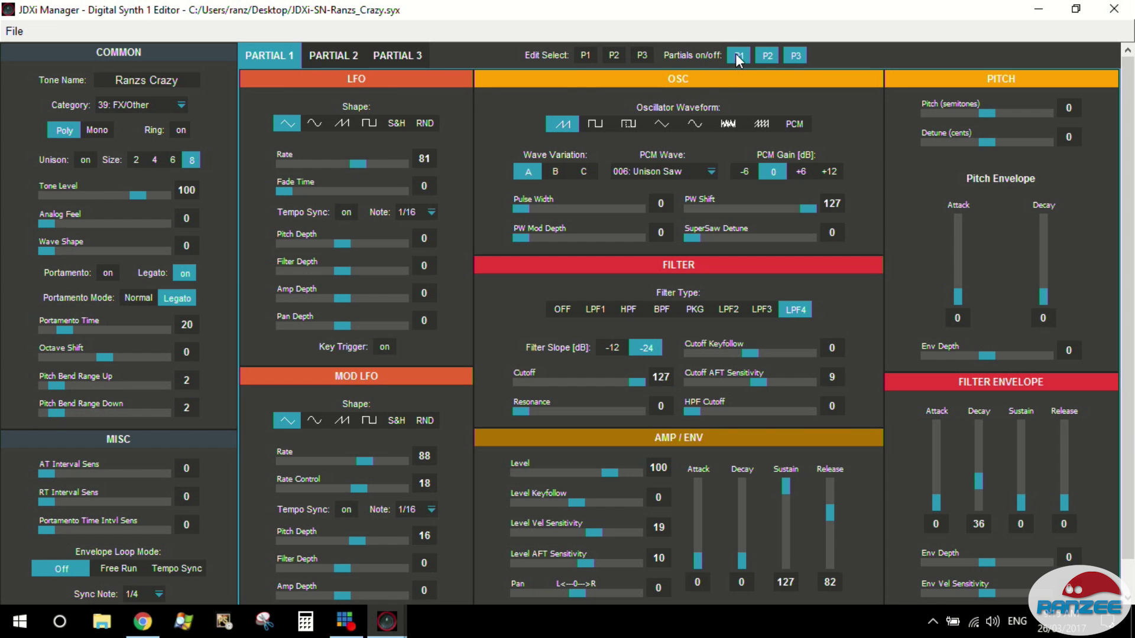
pyautogui.click(1114, 9)
# - Open the Drums Editor from the Control Panel and maximize it on the Init Kit
pyautogui.click(348, 204)
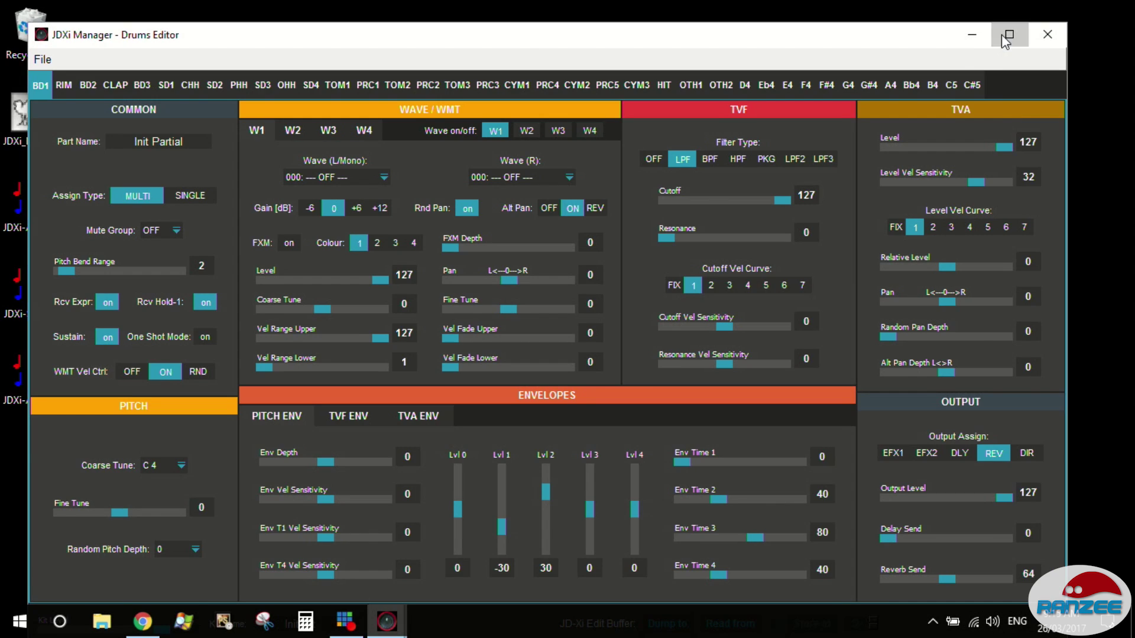
pyautogui.click(1001, 34)
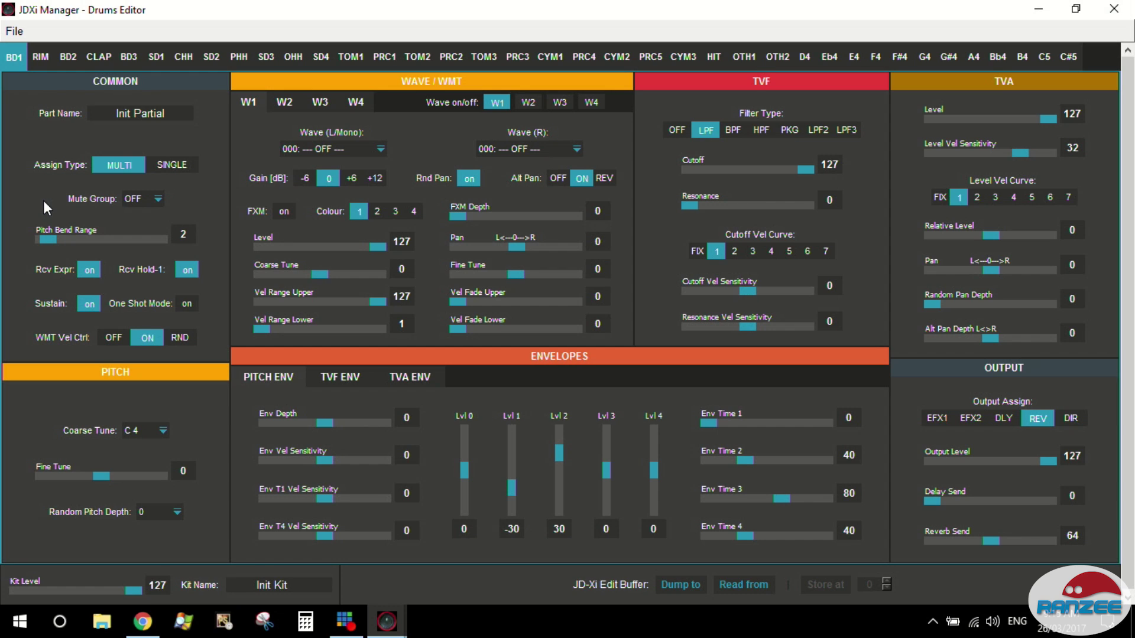
# - Review the RIM, BD2 and CLAP drum parts, then return to BD1 and raise its coarse tune to 2
pyautogui.click(45, 56)
pyautogui.click(20, 57)
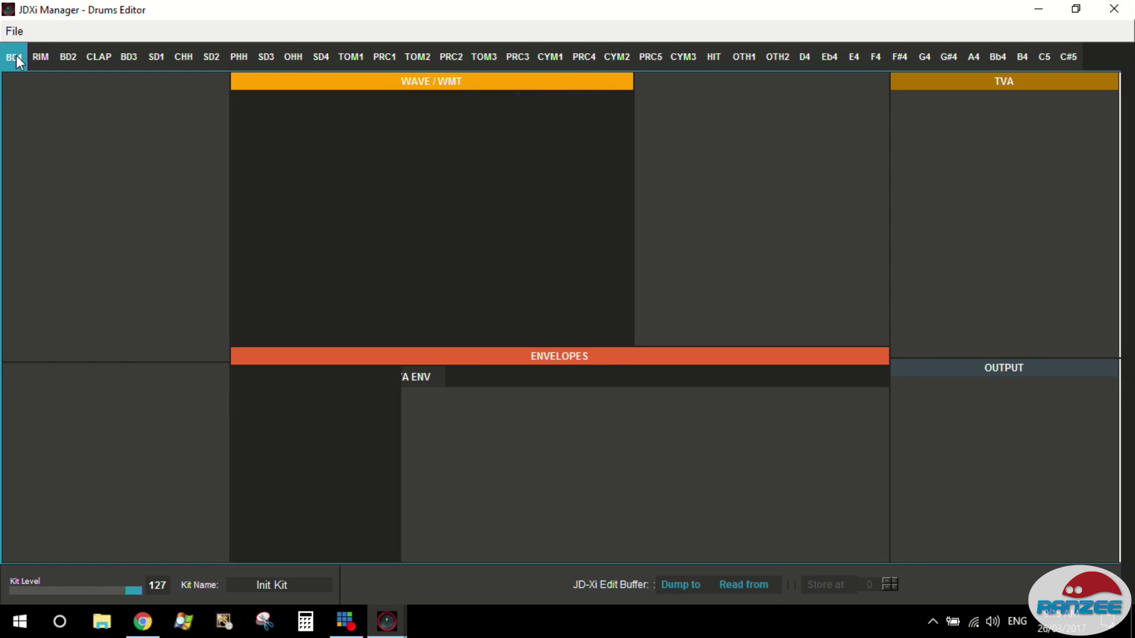
pyautogui.click(43, 53)
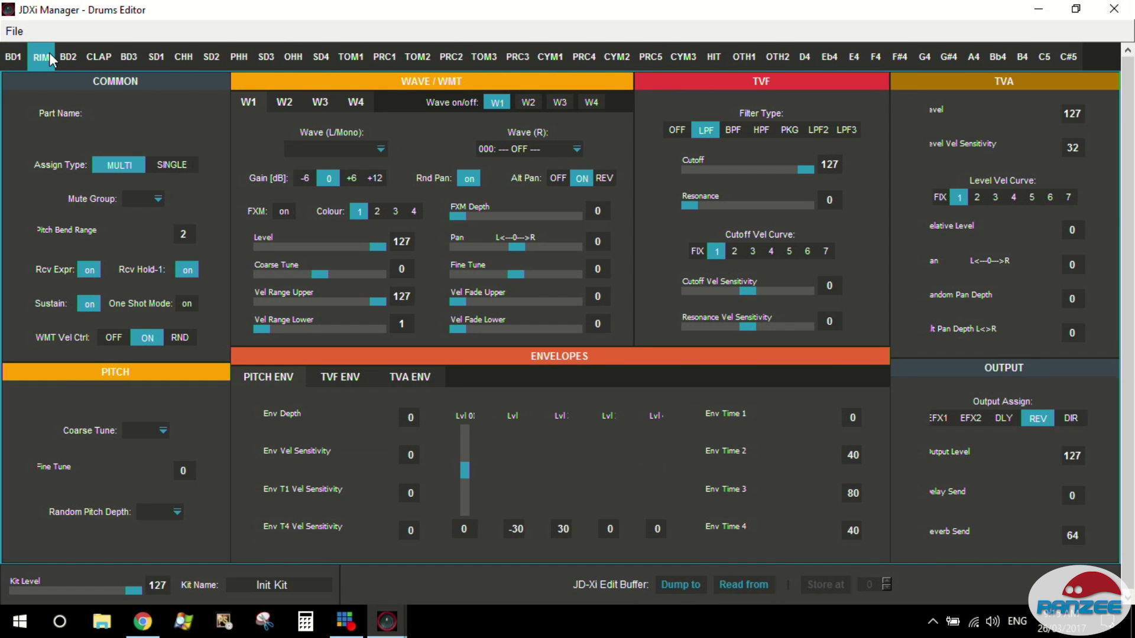
pyautogui.click(70, 53)
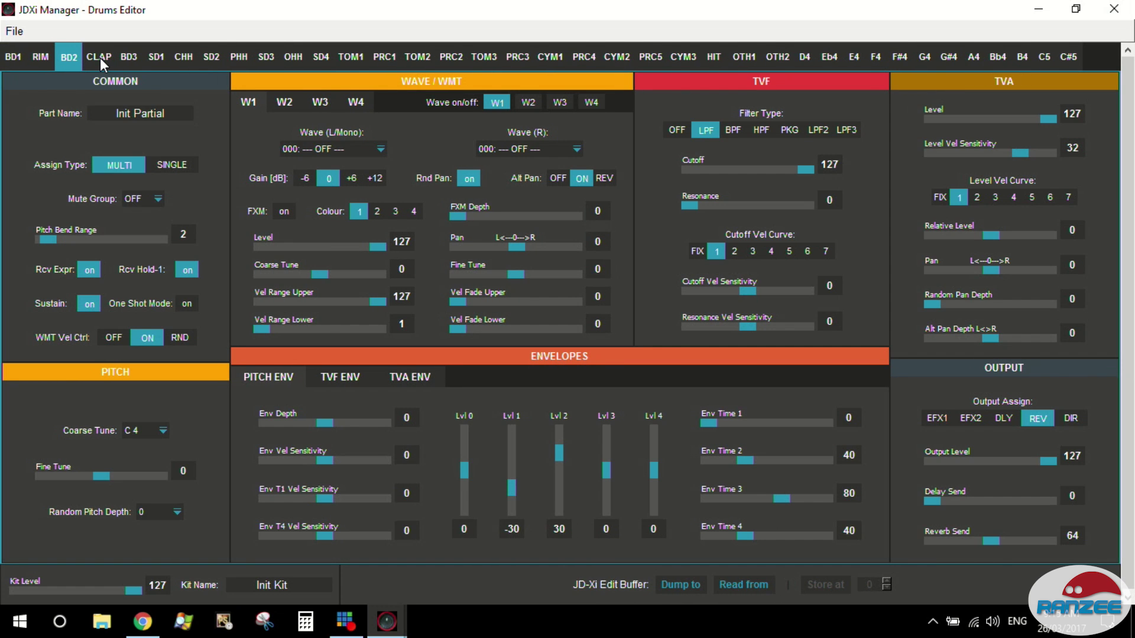
pyautogui.click(100, 58)
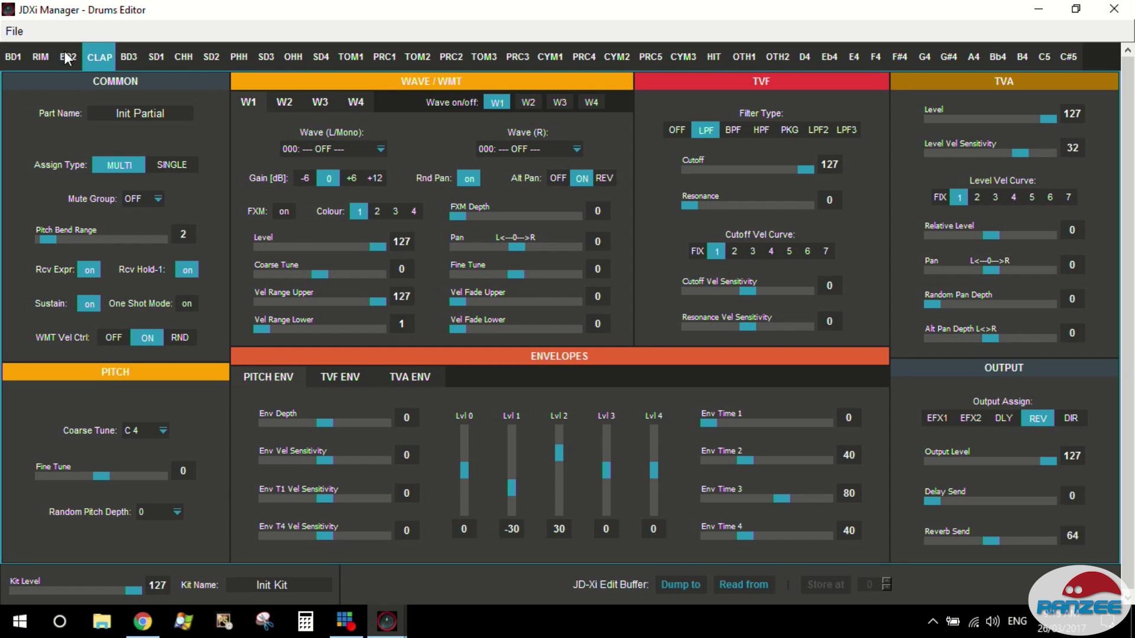
pyautogui.click(15, 57)
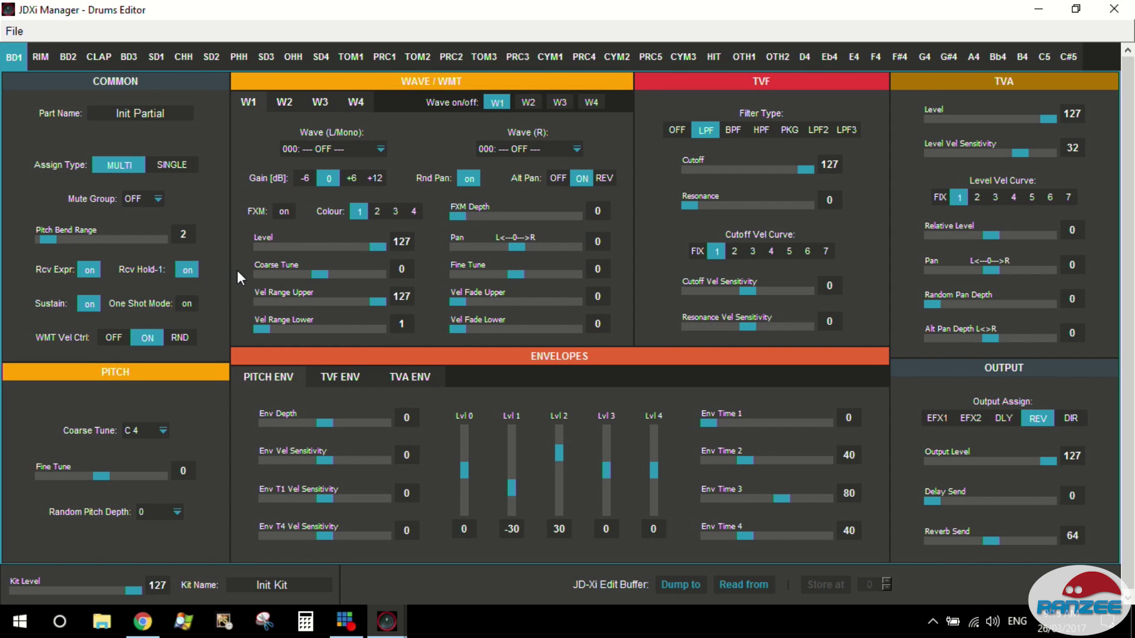
pyautogui.scroll(2, 237, 271)
# - Set BD1's coarse tune to 14 and shift the drum part's TVA pan
pyautogui.moveTo(323, 276); pyautogui.dragTo(305, 289)
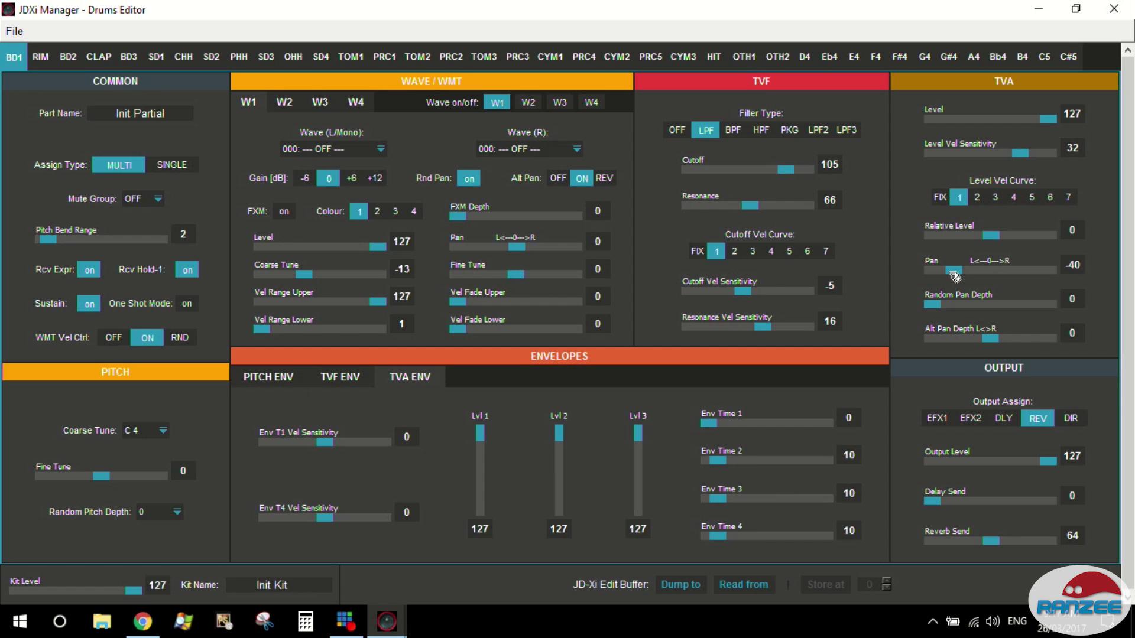
pyautogui.moveTo(954, 275); pyautogui.dragTo(990, 281)
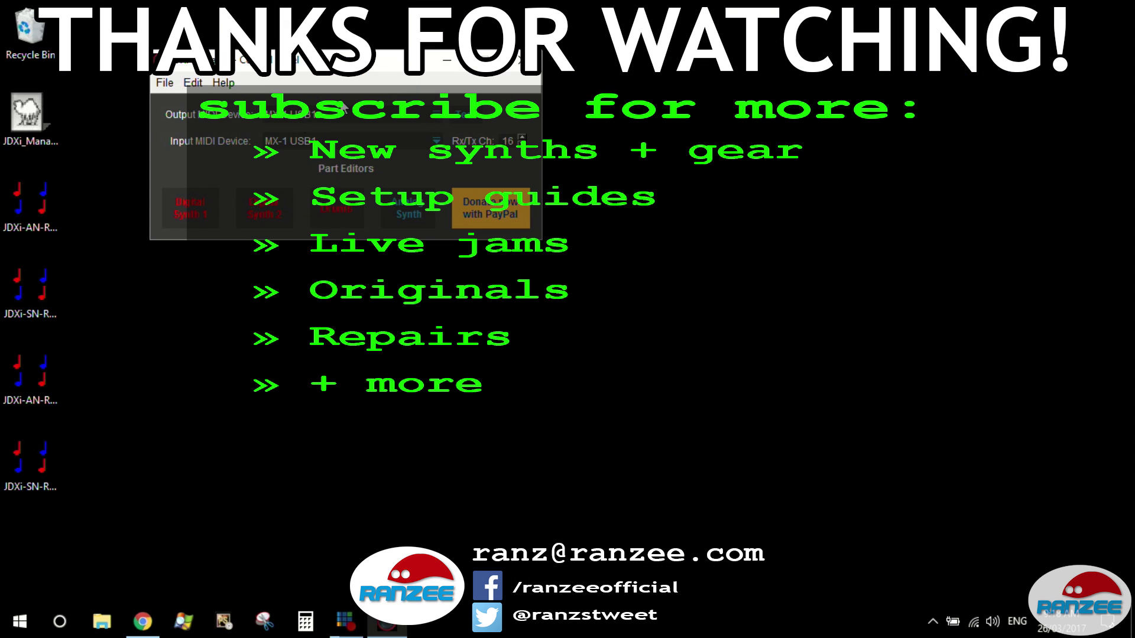
# - Bring the Chrome window with the JDXi Manager downloads page to the front
pyautogui.click(142, 621)
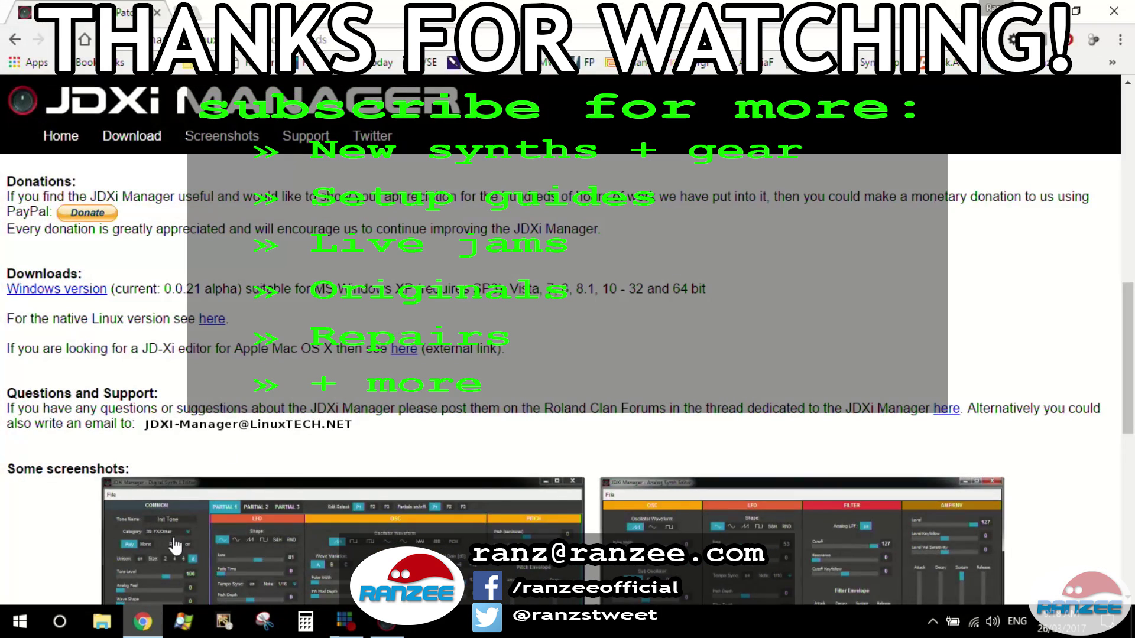